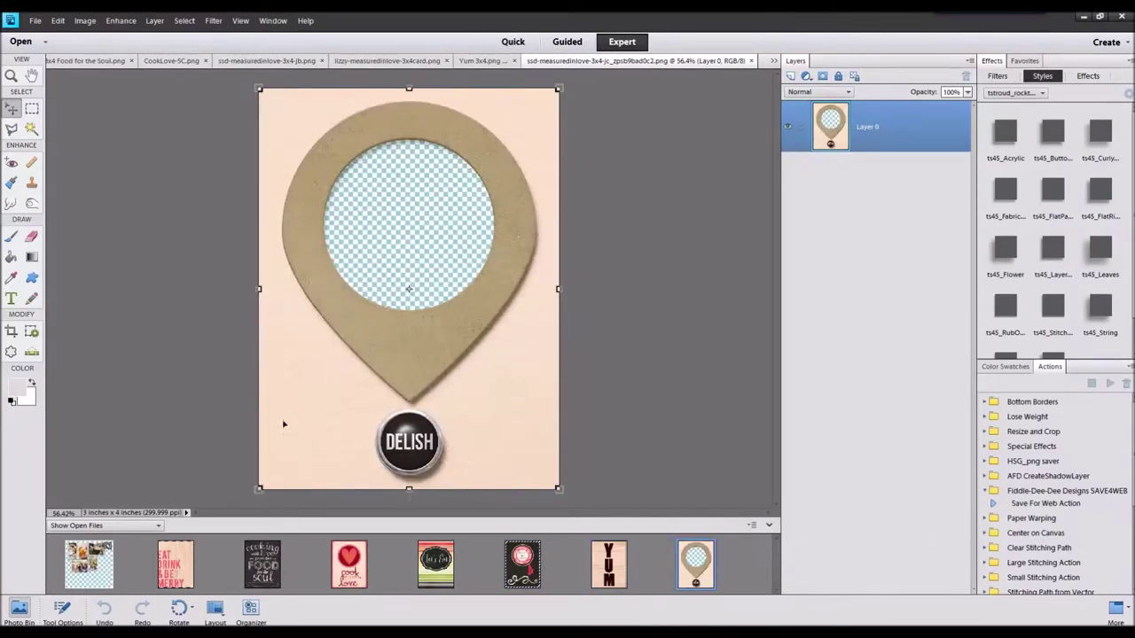
Bring the 12x12 family dinner photo collage back to the front
{"action": "left_click", "coordinate": [105, 559]}
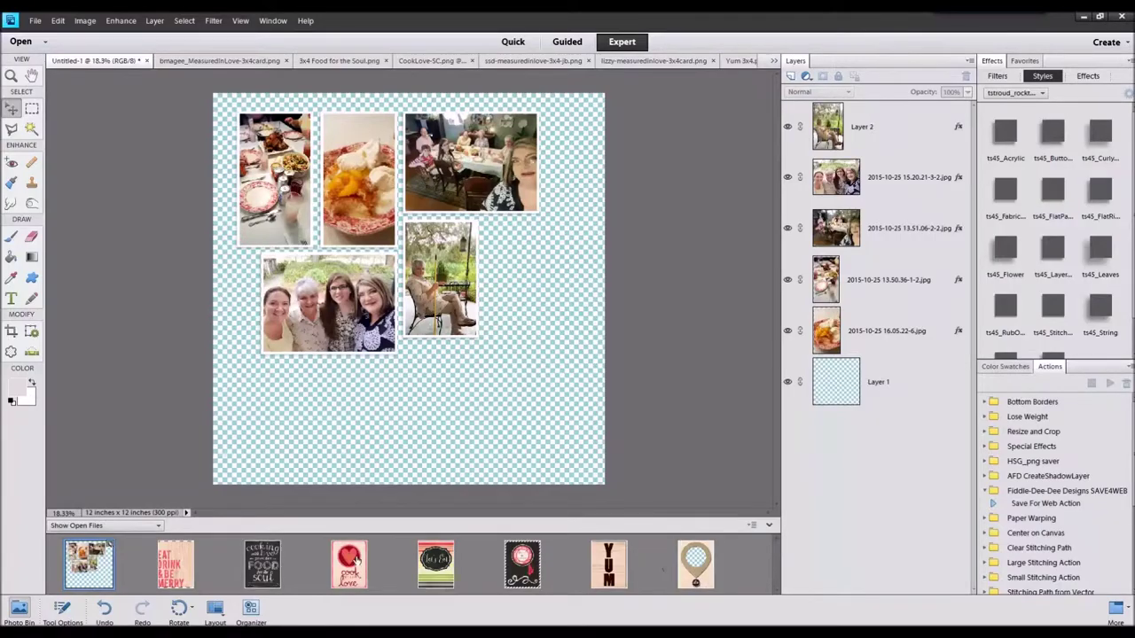
Drag the Eat Drink & Be Merry, Food for the Soul, Let's Eat, heart, Yum and locator tag cards onto the collage
{"action": "left_click", "coordinate": [850, 377]}
{"action": "mouse_move", "coordinate": [165, 557]}
{"action": "left_mouse_down"}
{"action": "mouse_move", "coordinate": [173, 563]}
{"action": "mouse_move", "coordinate": [337, 392]}
{"action": "left_mouse_up"}
{"action": "left_click_drag", "start_coordinate": [261, 576], "coordinate": [408, 293]}
{"action": "mouse_move", "coordinate": [435, 564]}
{"action": "left_mouse_down"}
{"action": "mouse_move", "coordinate": [417, 293]}
{"action": "mouse_move", "coordinate": [420, 476]}
{"action": "mouse_move", "coordinate": [417, 355]}
{"action": "left_mouse_up"}
{"action": "left_click_drag", "start_coordinate": [522, 564], "coordinate": [416, 355]}
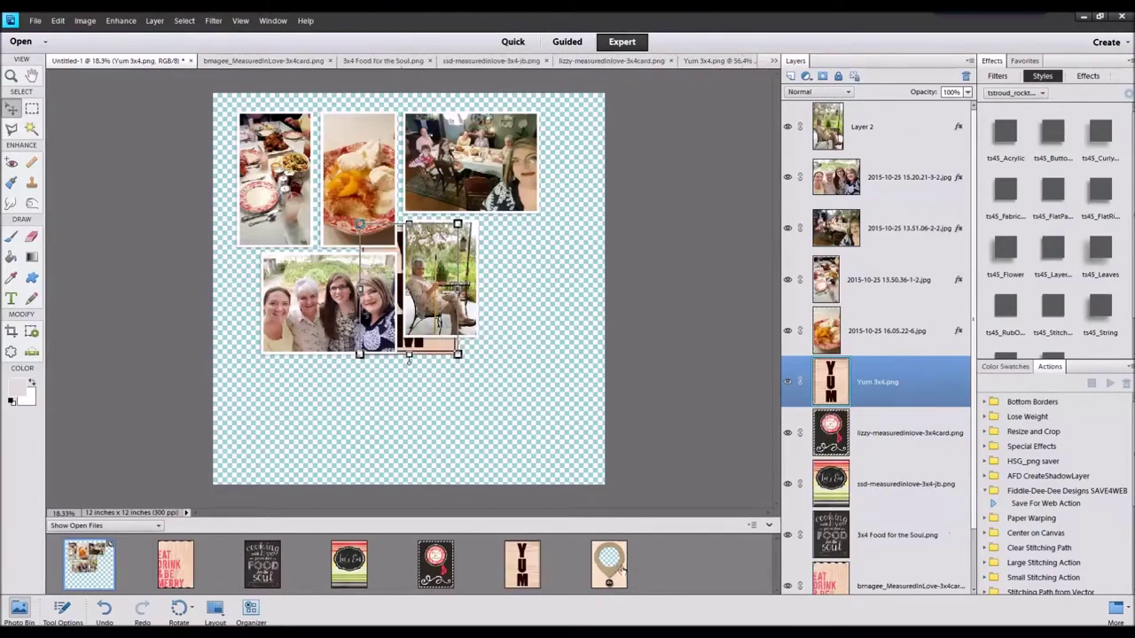
{"action": "left_click_drag", "start_coordinate": [609, 564], "coordinate": [416, 355]}
Scale the stacked card layers down together and move them beside the photos
{"action": "left_click", "coordinate": [893, 505], "text": "shift"}
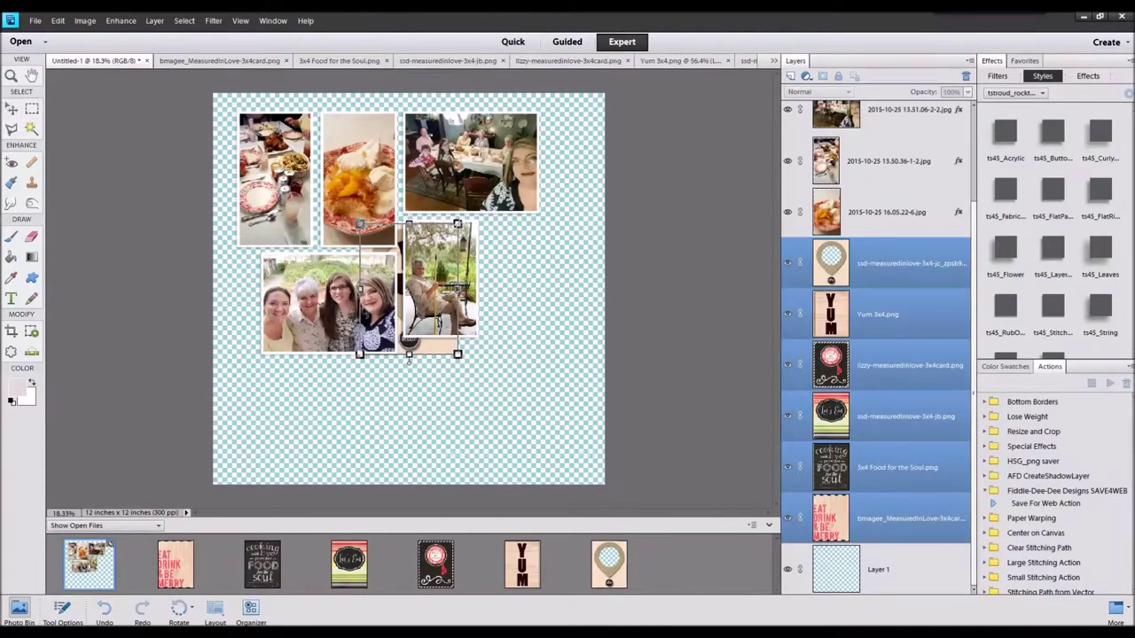
{"action": "left_click_drag", "start_coordinate": [458, 225], "coordinate": [435, 256]}
{"action": "mouse_move", "coordinate": [397, 306]}
{"action": "left_mouse_down"}
{"action": "mouse_move", "coordinate": [517, 264]}
{"action": "mouse_move", "coordinate": [517, 274]}
{"action": "left_mouse_up"}
{"action": "left_click", "coordinate": [509, 342]}
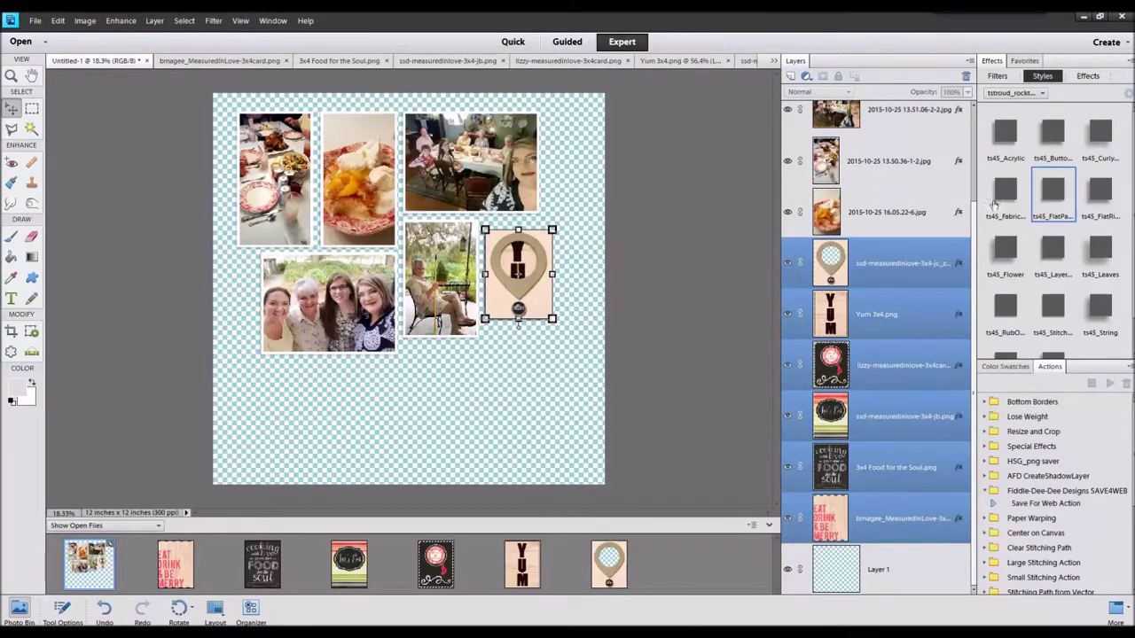
Spread the cards: locator tag lower right, Yum left of the group photo, red badge by the porch photo
{"action": "left_click", "coordinate": [580, 454]}
{"action": "mouse_move", "coordinate": [486, 305]}
{"action": "left_mouse_down"}
{"action": "mouse_move", "coordinate": [523, 452]}
{"action": "mouse_move", "coordinate": [525, 408]}
{"action": "left_mouse_up"}
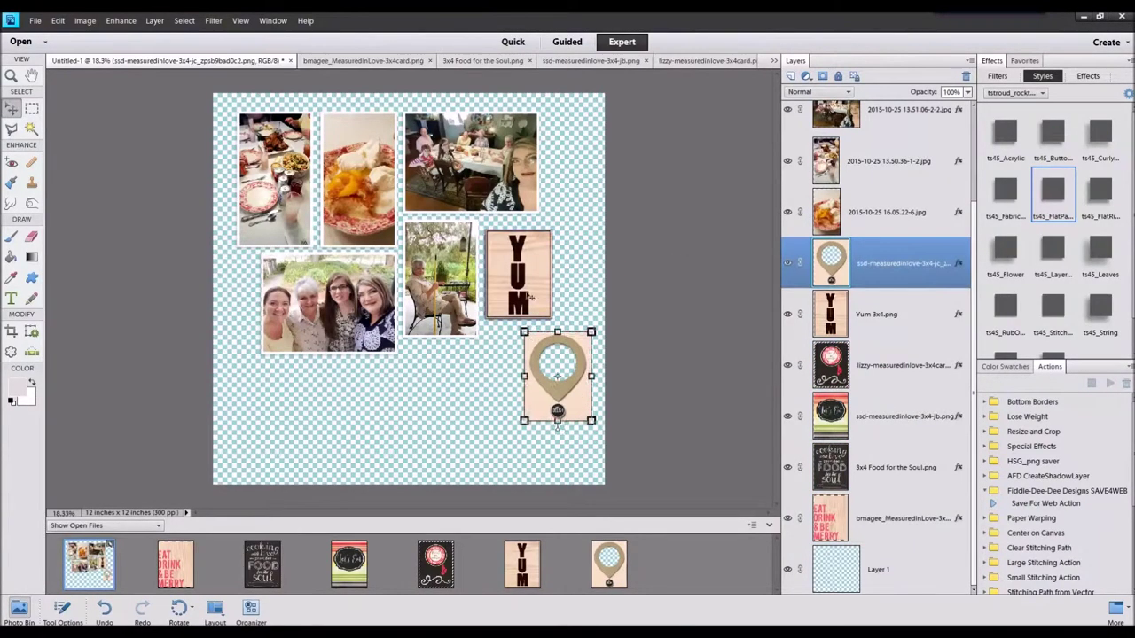
{"action": "mouse_move", "coordinate": [518, 279]}
{"action": "left_mouse_down"}
{"action": "mouse_move", "coordinate": [223, 295]}
{"action": "mouse_move", "coordinate": [471, 361]}
{"action": "mouse_move", "coordinate": [438, 408]}
{"action": "mouse_move", "coordinate": [354, 405]}
{"action": "mouse_move", "coordinate": [519, 280]}
{"action": "mouse_move", "coordinate": [483, 395]}
{"action": "mouse_move", "coordinate": [304, 406]}
{"action": "mouse_move", "coordinate": [570, 147]}
{"action": "left_mouse_up"}
{"action": "mouse_move", "coordinate": [437, 406]}
{"action": "left_mouse_down"}
{"action": "mouse_move", "coordinate": [505, 358]}
{"action": "mouse_move", "coordinate": [495, 276]}
{"action": "left_mouse_up"}
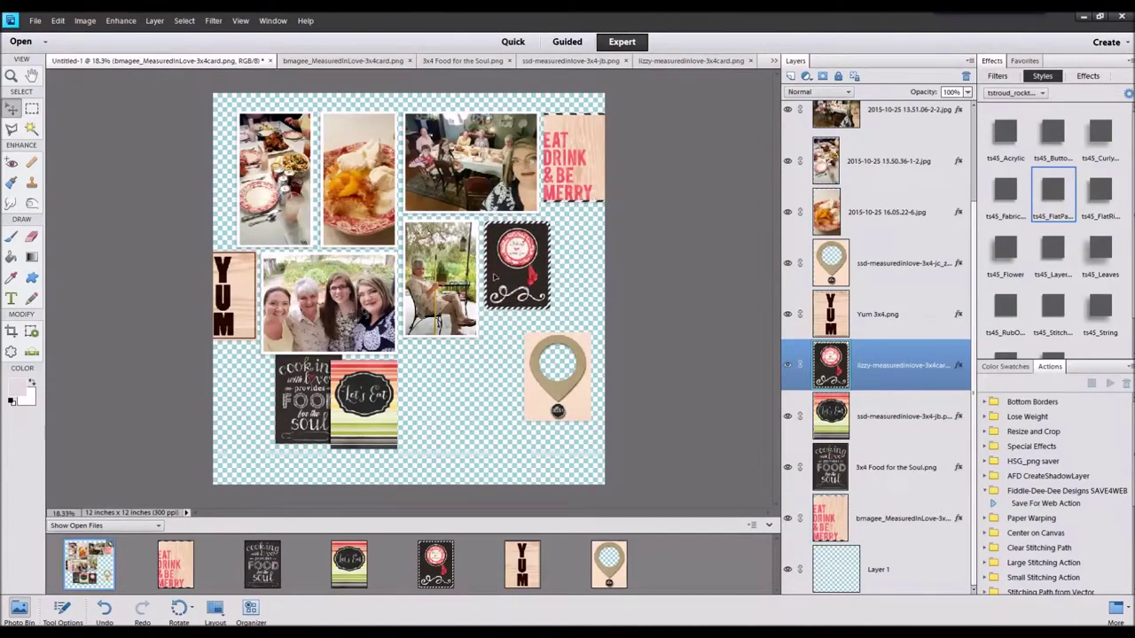
{"action": "left_click", "coordinate": [594, 306]}
Dismiss the no-layers warning and move the Let's Eat card to the top left
{"action": "left_click", "coordinate": [594, 307]}
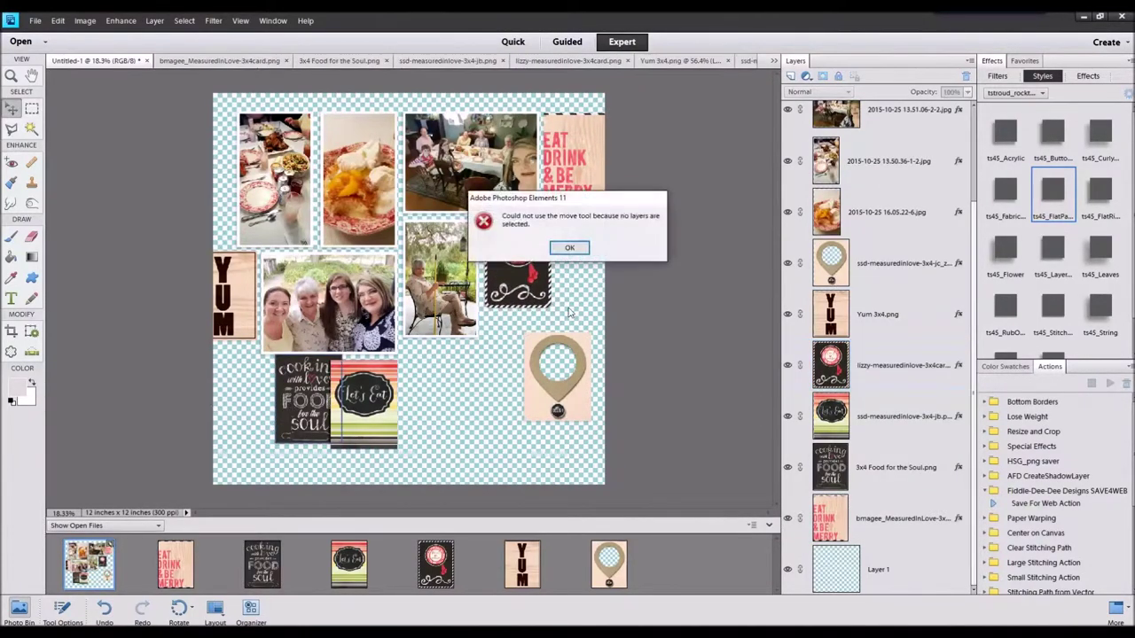
{"action": "key", "text": "Return"}
{"action": "mouse_move", "coordinate": [363, 404]}
{"action": "left_mouse_down"}
{"action": "mouse_move", "coordinate": [153, 111]}
{"action": "mouse_move", "coordinate": [204, 178]}
{"action": "mouse_move", "coordinate": [284, 80]}
{"action": "left_mouse_up"}
Select all layers, shift the whole layout down-right and resize it to fit the page
{"action": "left_click", "coordinate": [572, 159]}
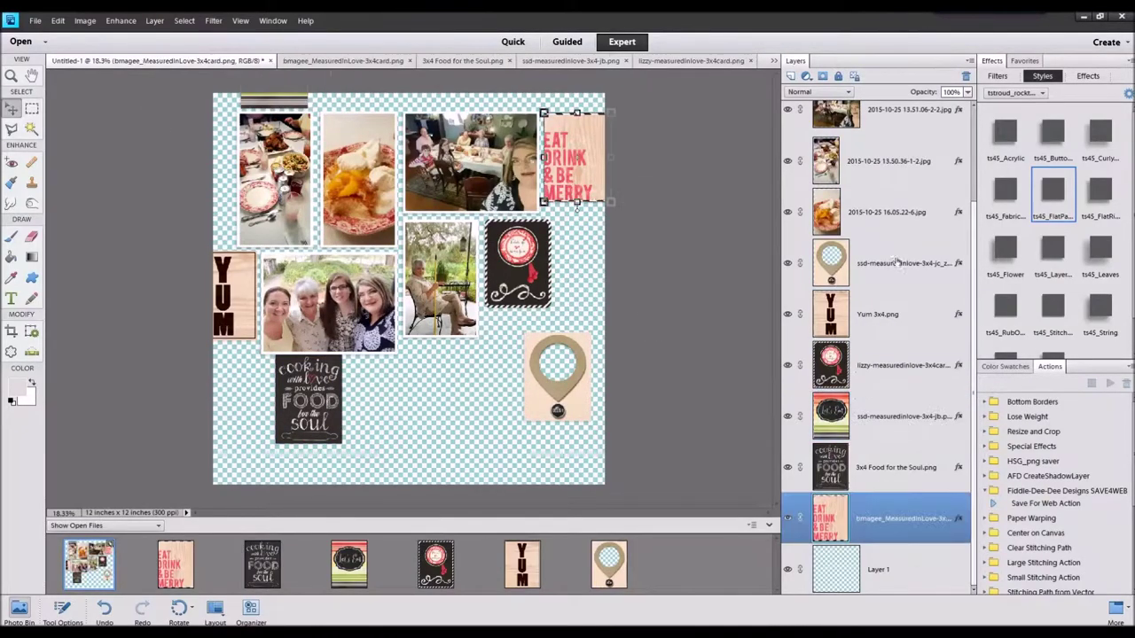
{"action": "scroll", "coordinate": [906, 140], "scroll_direction": "up", "scroll_amount": 2}
{"action": "left_click", "coordinate": [896, 127], "text": "shift"}
{"action": "mouse_move", "coordinate": [399, 292]}
{"action": "left_mouse_down"}
{"action": "mouse_move", "coordinate": [422, 337]}
{"action": "mouse_move", "coordinate": [412, 314]}
{"action": "left_mouse_up"}
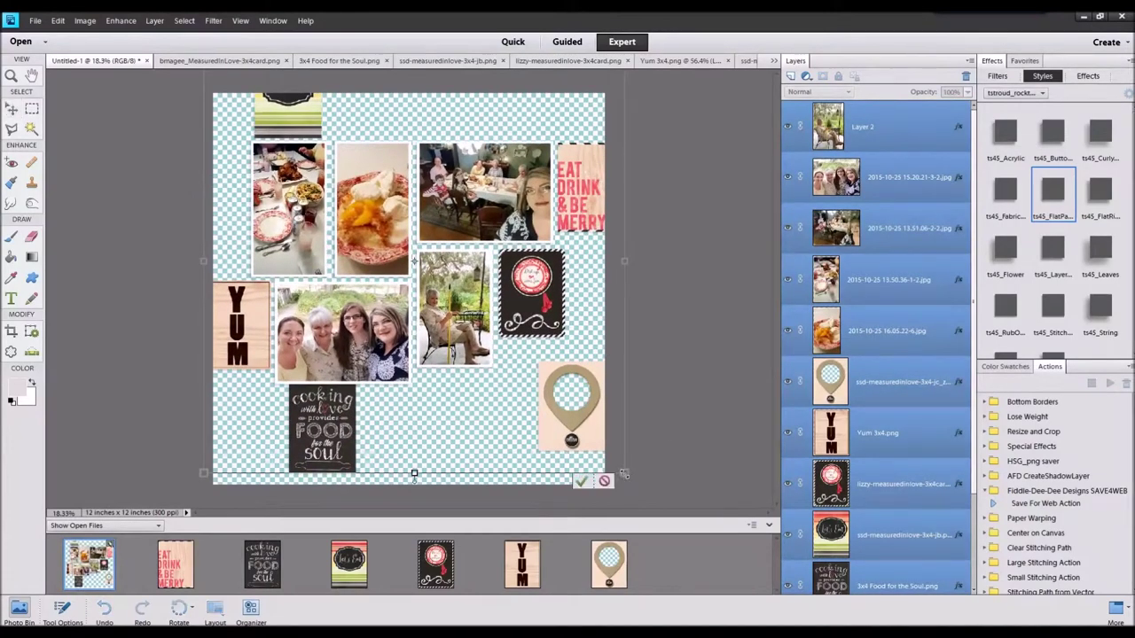
{"action": "mouse_move", "coordinate": [626, 481]}
{"action": "left_mouse_down"}
{"action": "mouse_move", "coordinate": [532, 405]}
{"action": "mouse_move", "coordinate": [581, 461]}
{"action": "left_mouse_up"}
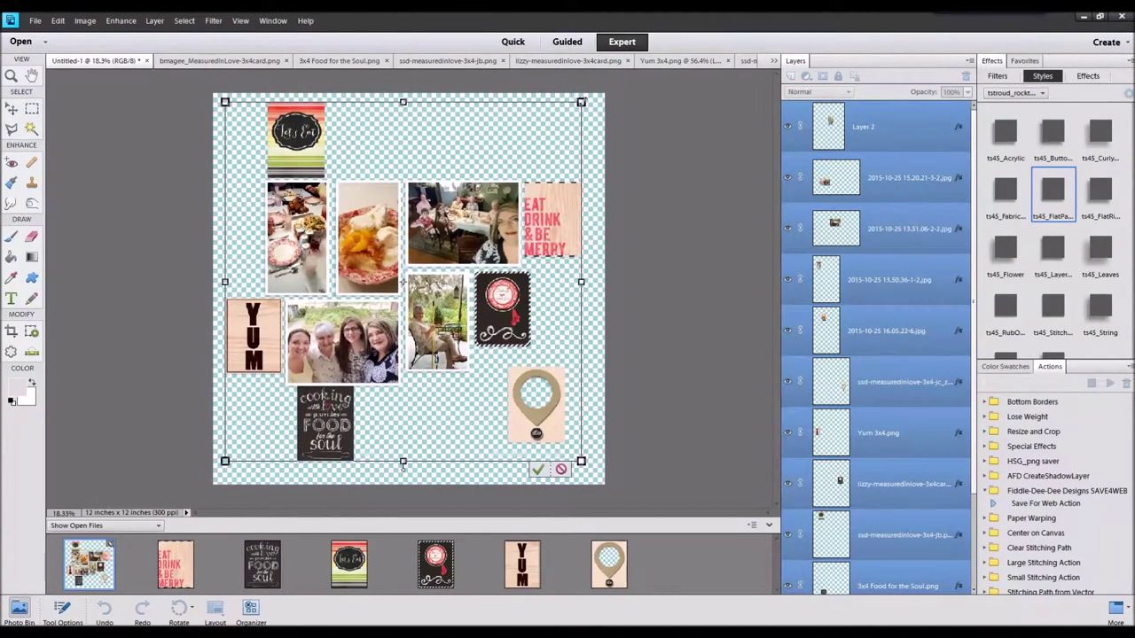
{"action": "left_click_drag", "start_coordinate": [580, 102], "coordinate": [592, 99]}
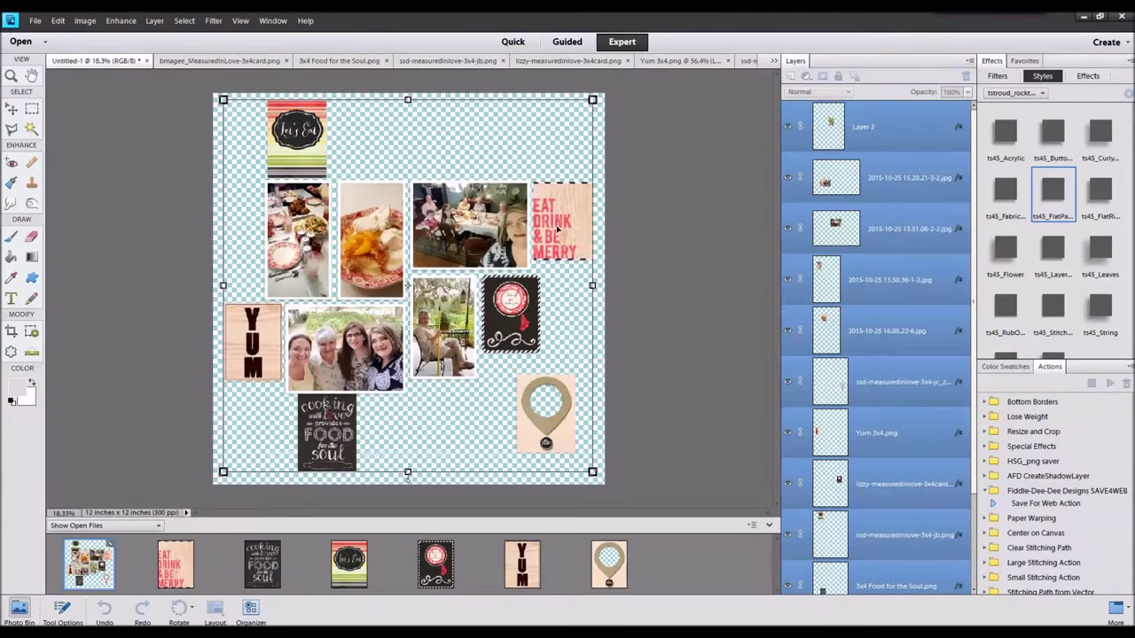
{"action": "left_click", "coordinate": [549, 480]}
Top-align the Eat Drink & Be Merry card with the dinner table photo
{"action": "left_click", "coordinate": [563, 235]}
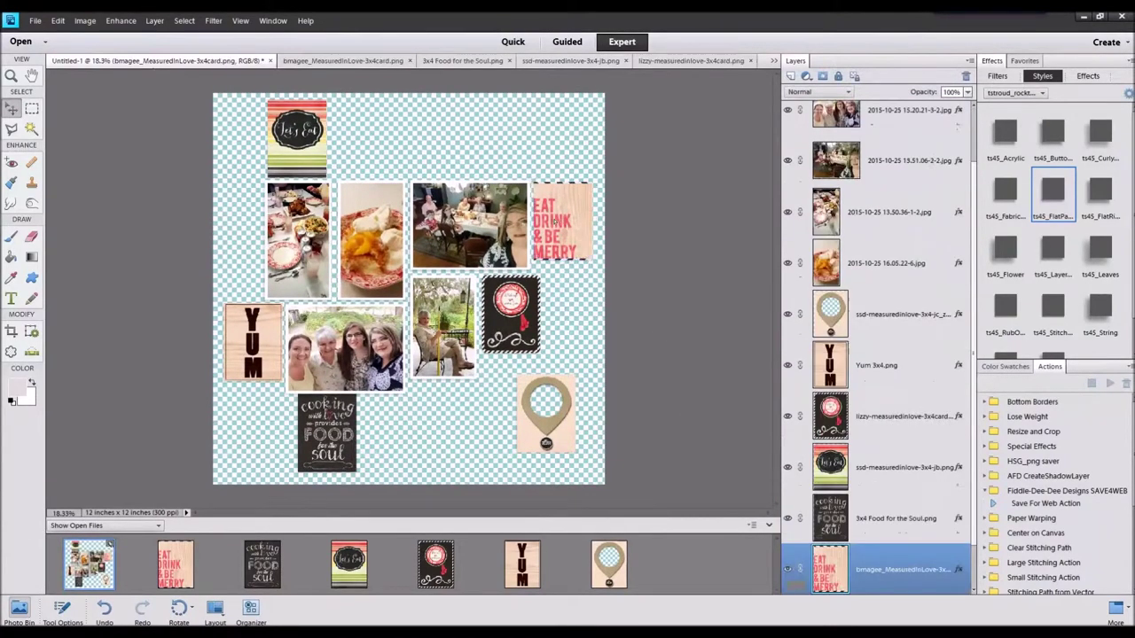
{"action": "left_click", "coordinate": [487, 224], "text": "shift"}
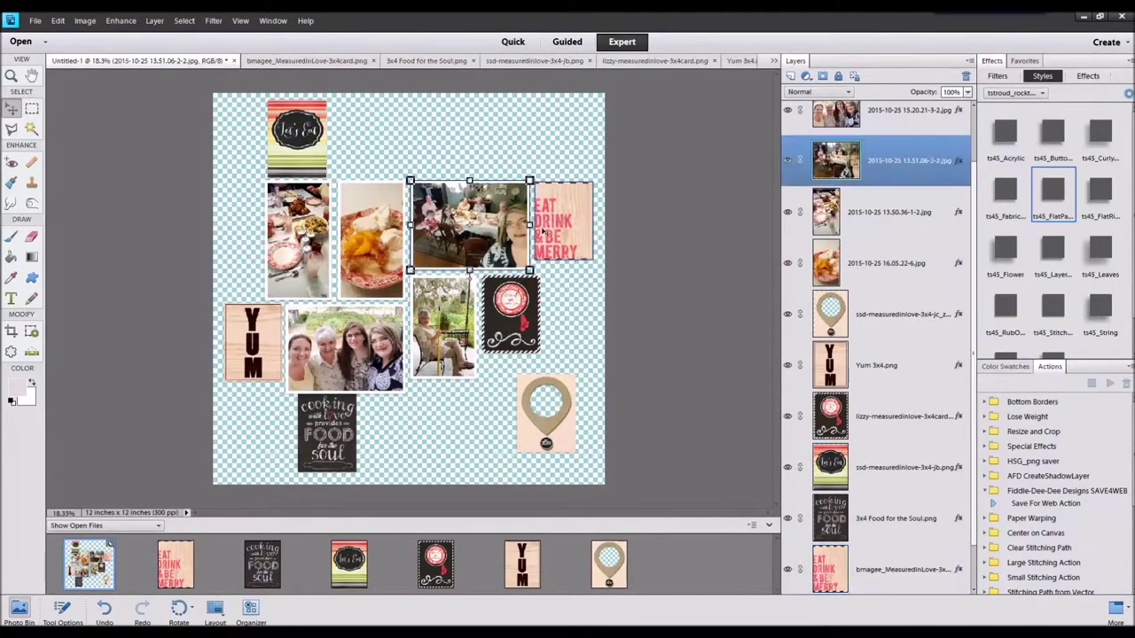
{"action": "left_click", "coordinate": [62, 608]}
{"action": "left_click", "coordinate": [228, 544]}
Select the YUM card with the group photo, then undo the accidental nudge
{"action": "left_click", "coordinate": [263, 337]}
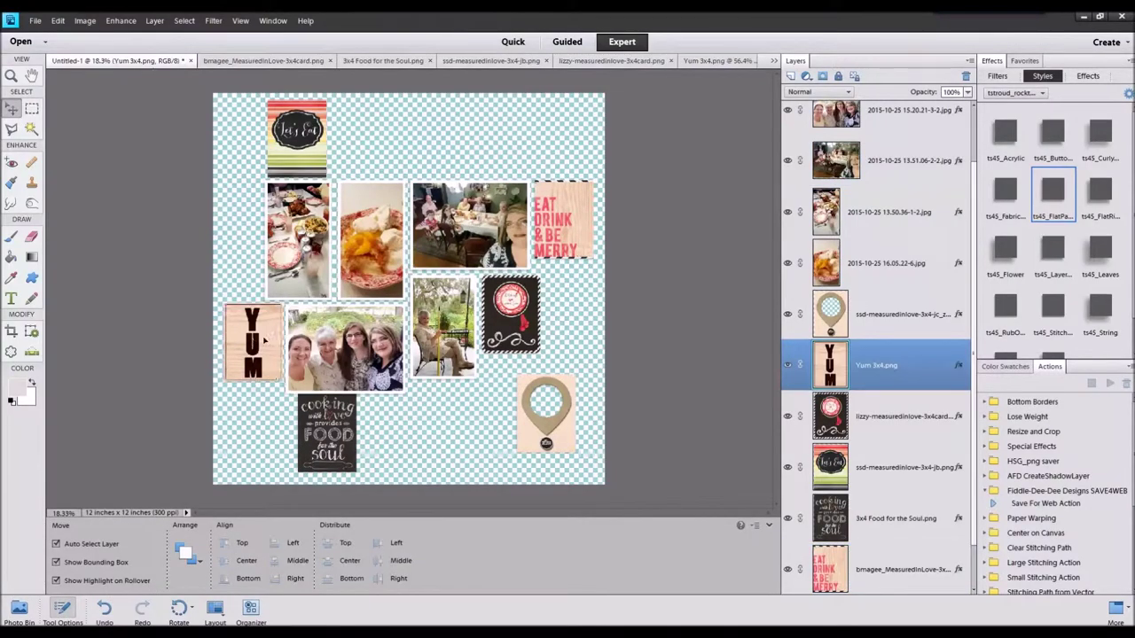
{"action": "left_click", "coordinate": [325, 351], "text": "shift"}
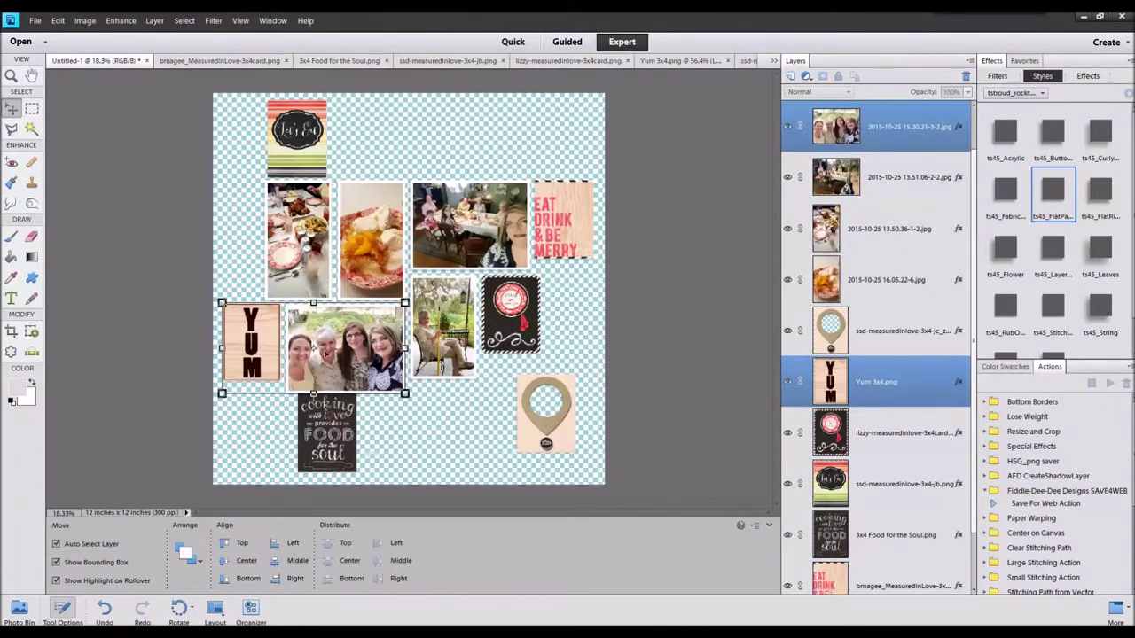
{"action": "left_click", "coordinate": [325, 350]}
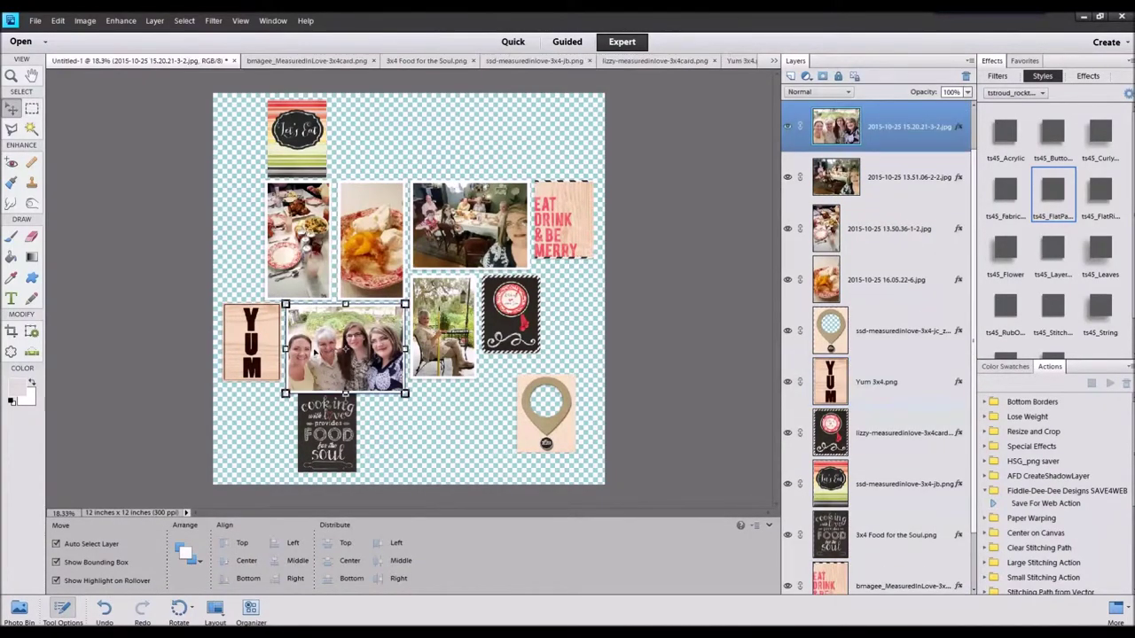
{"action": "left_click", "coordinate": [266, 353], "text": "shift"}
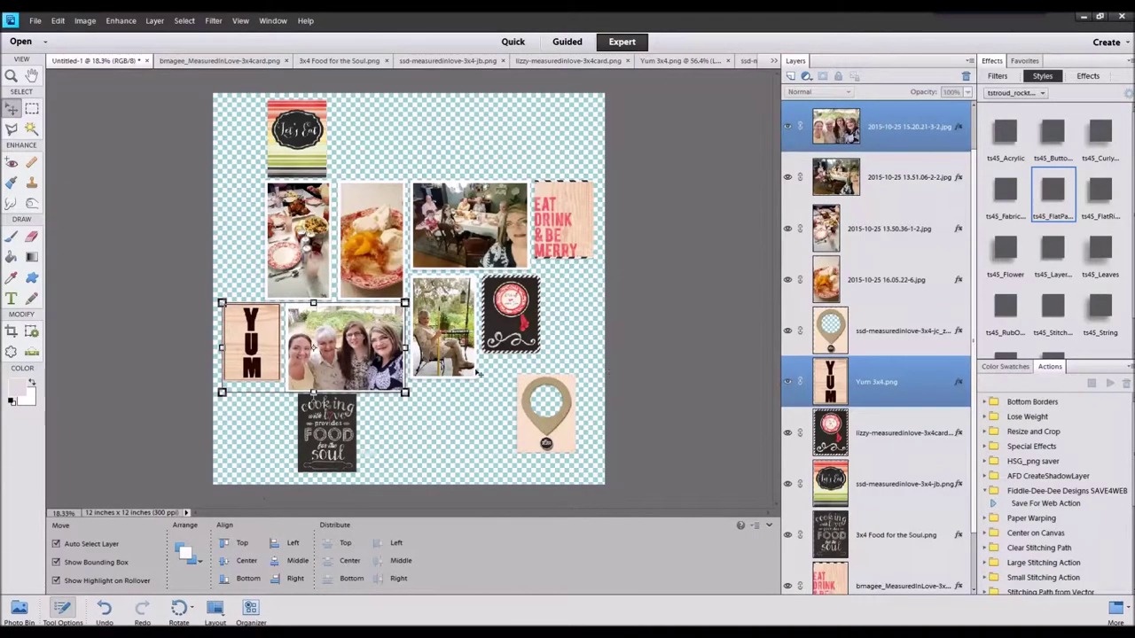
{"action": "left_click_drag", "start_coordinate": [363, 358], "coordinate": [360, 360]}
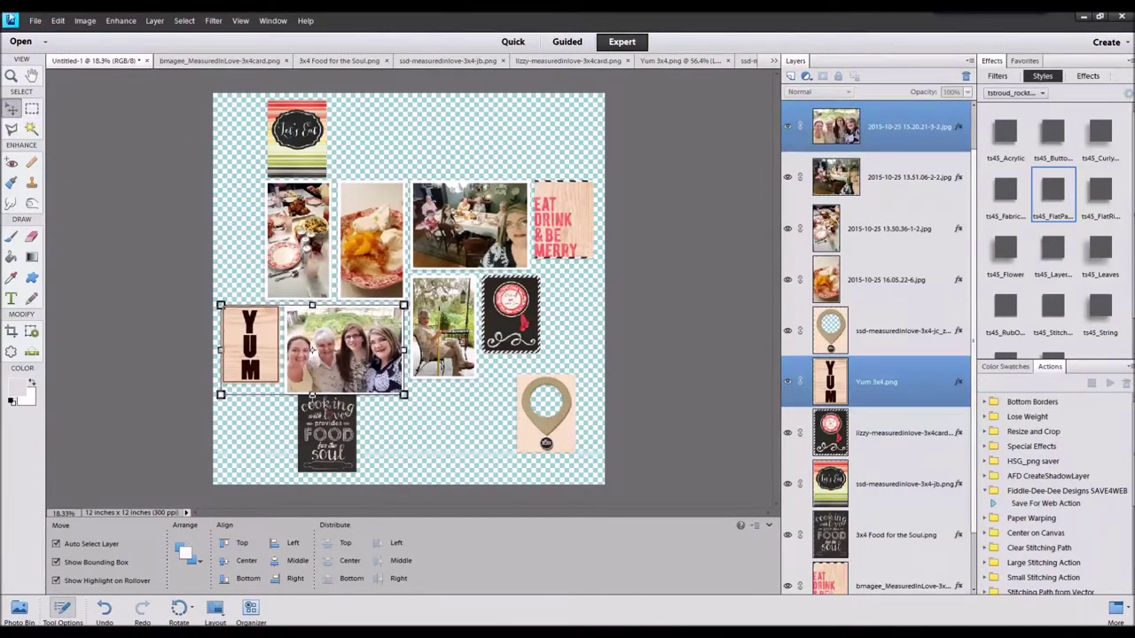
{"action": "left_click", "coordinate": [58, 21]}
{"action": "left_click", "coordinate": [61, 36]}
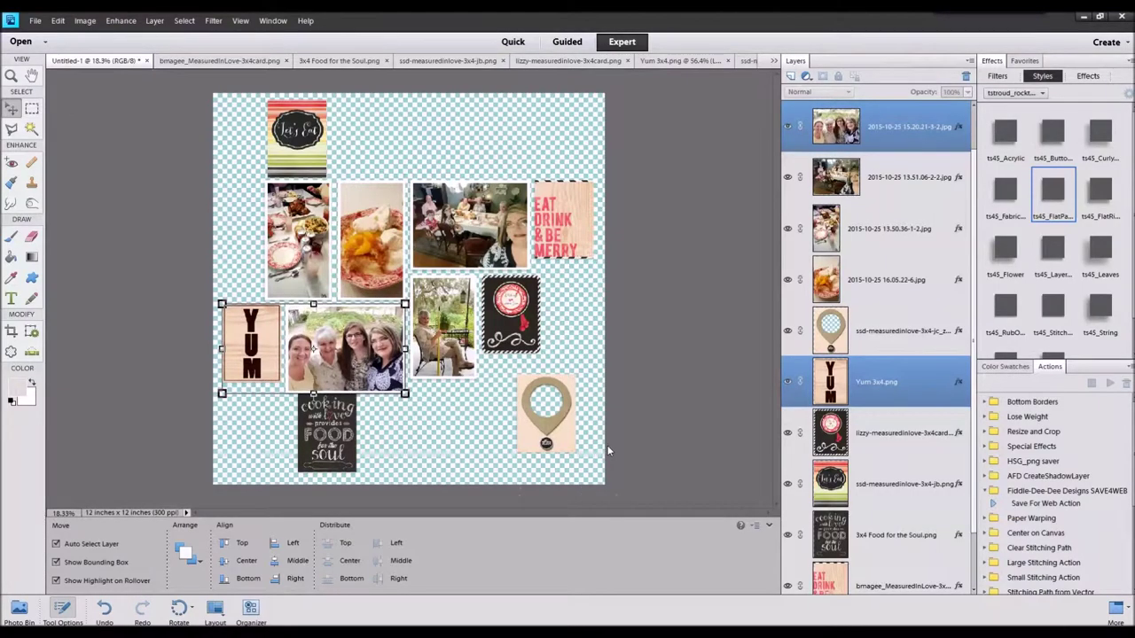
Tuck the locator tag under the red badge and align Let's Eat with the food photo at left
{"action": "left_click", "coordinate": [693, 364]}
{"action": "mouse_move", "coordinate": [545, 408]}
{"action": "left_mouse_down"}
{"action": "mouse_move", "coordinate": [238, 244]}
{"action": "mouse_move", "coordinate": [545, 321]}
{"action": "mouse_move", "coordinate": [401, 458]}
{"action": "mouse_move", "coordinate": [528, 428]}
{"action": "left_mouse_up"}
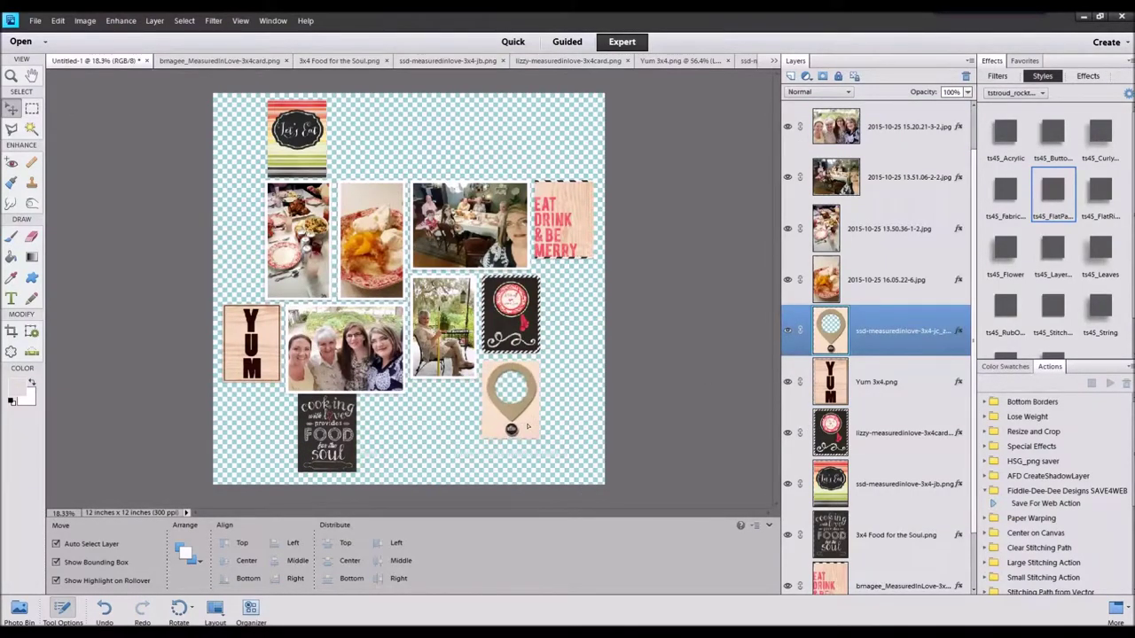
{"action": "mouse_move", "coordinate": [297, 133]}
{"action": "left_mouse_down"}
{"action": "mouse_move", "coordinate": [233, 218]}
{"action": "mouse_move", "coordinate": [240, 245]}
{"action": "left_mouse_up"}
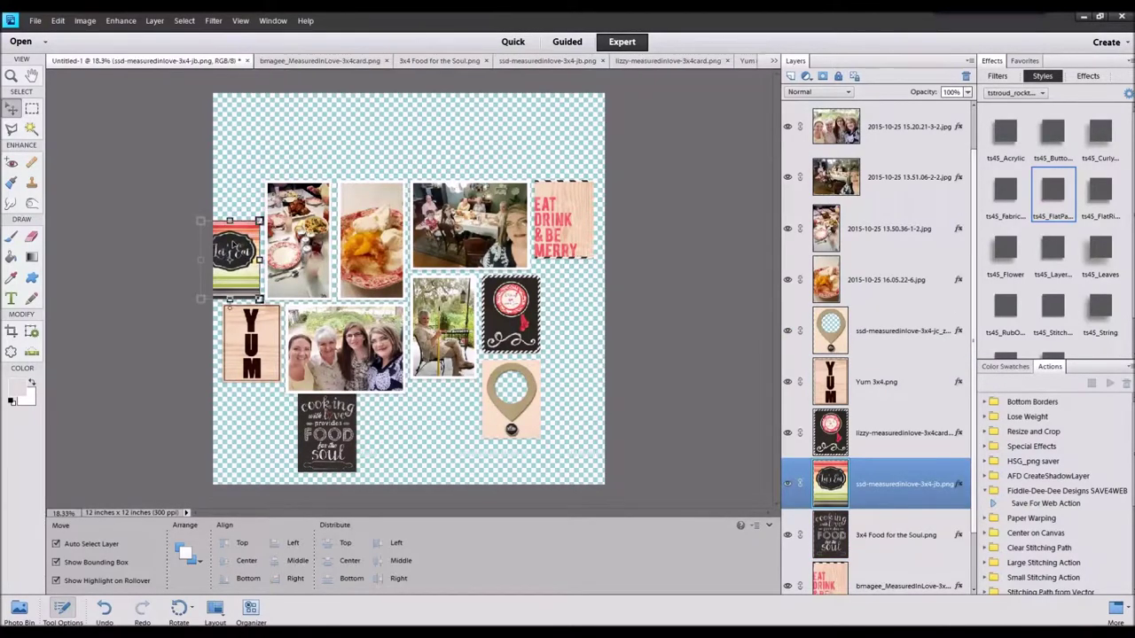
{"action": "left_click", "coordinate": [297, 253], "text": "shift"}
{"action": "left_click", "coordinate": [227, 582]}
Select every layer and shift the whole collage slightly right
{"action": "left_click", "coordinate": [563, 218]}
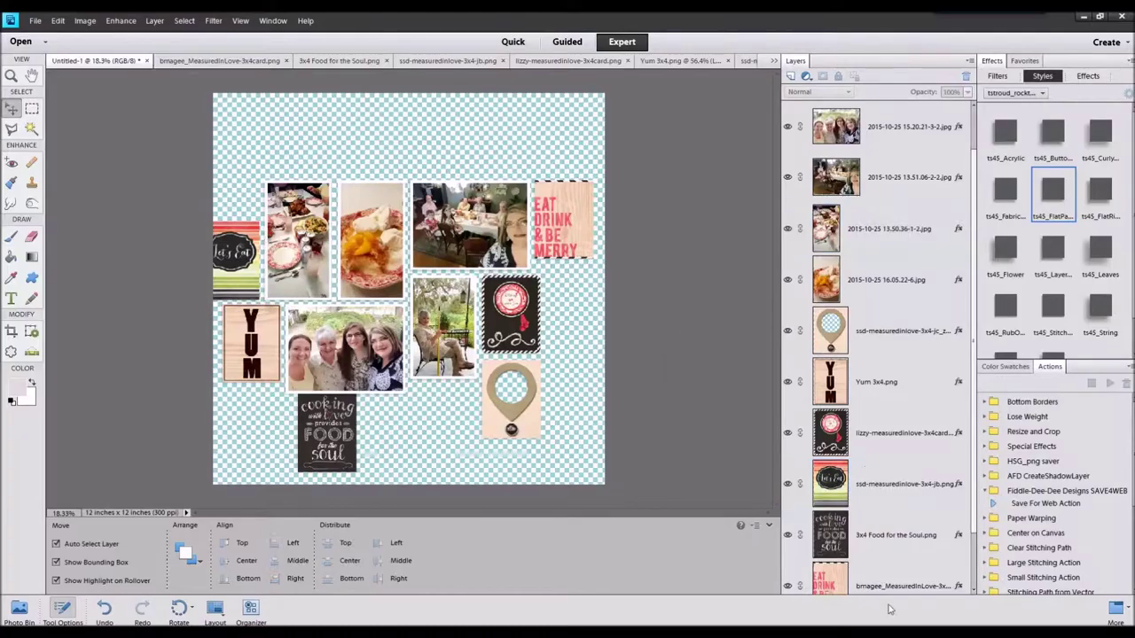
{"action": "scroll", "coordinate": [922, 150], "scroll_direction": "up", "scroll_amount": 5}
{"action": "key", "text": "ctrl+alt+a"}
{"action": "mouse_move", "coordinate": [574, 212]}
{"action": "left_mouse_down"}
{"action": "mouse_move", "coordinate": [592, 218]}
{"action": "mouse_move", "coordinate": [585, 211]}
{"action": "left_mouse_up"}
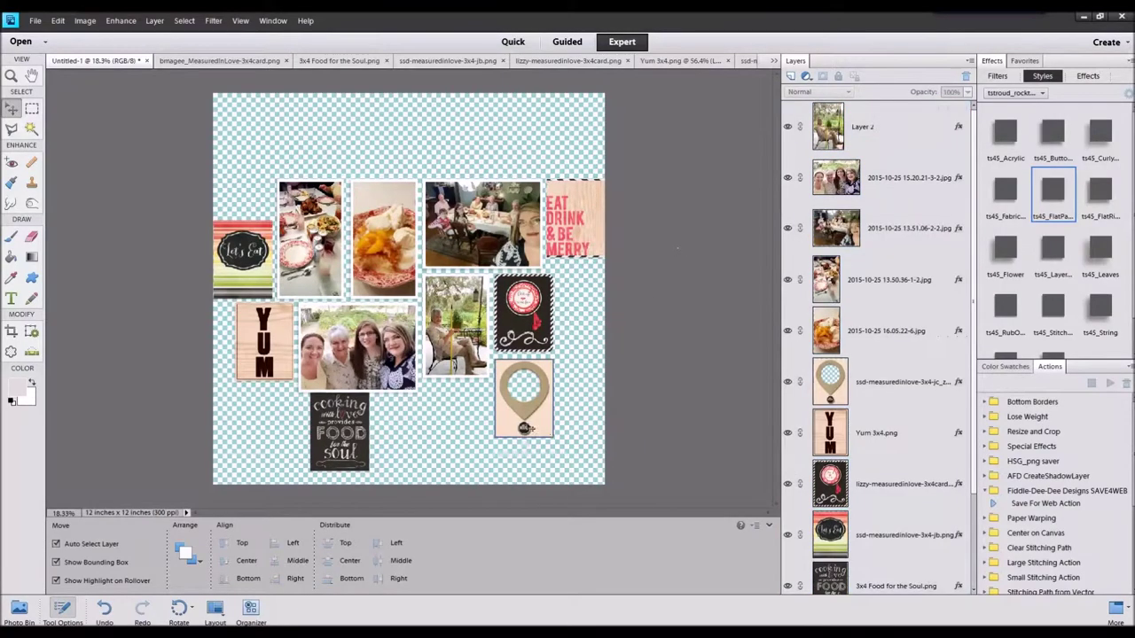
Move Food for the Soul into the top spot and delete the locator tag card
{"action": "mouse_move", "coordinate": [549, 429]}
{"action": "left_mouse_down"}
{"action": "mouse_move", "coordinate": [269, 201]}
{"action": "mouse_move", "coordinate": [333, 161]}
{"action": "left_mouse_up"}
{"action": "left_click", "coordinate": [341, 436]}
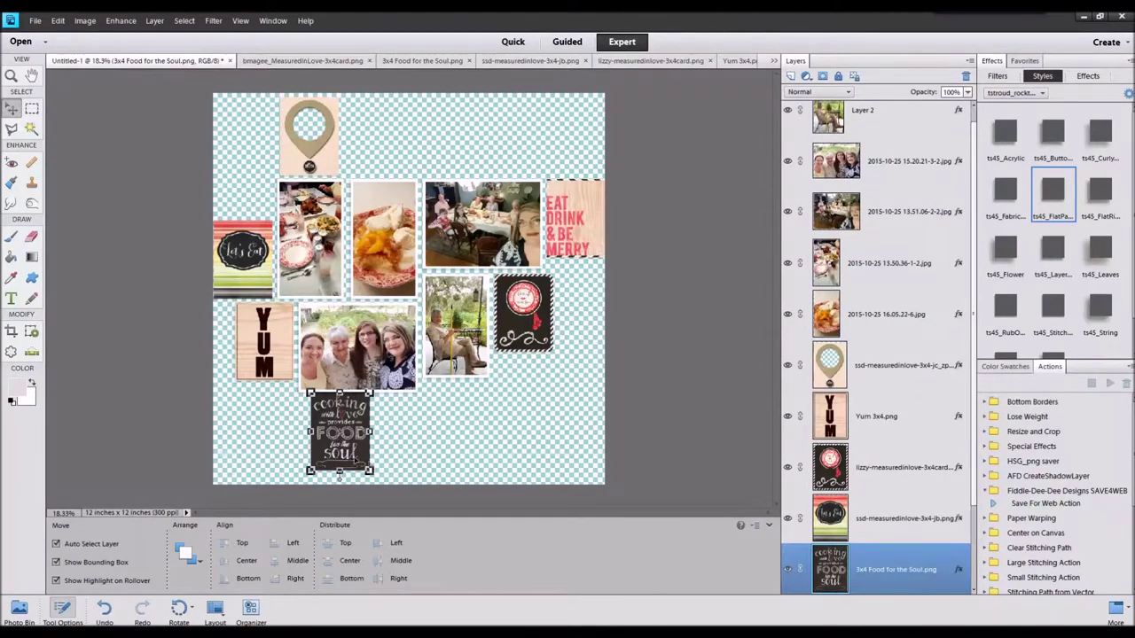
{"action": "left_click_drag", "start_coordinate": [341, 436], "coordinate": [315, 136]}
{"action": "left_click", "coordinate": [311, 133]}
{"action": "key", "text": "Delete"}
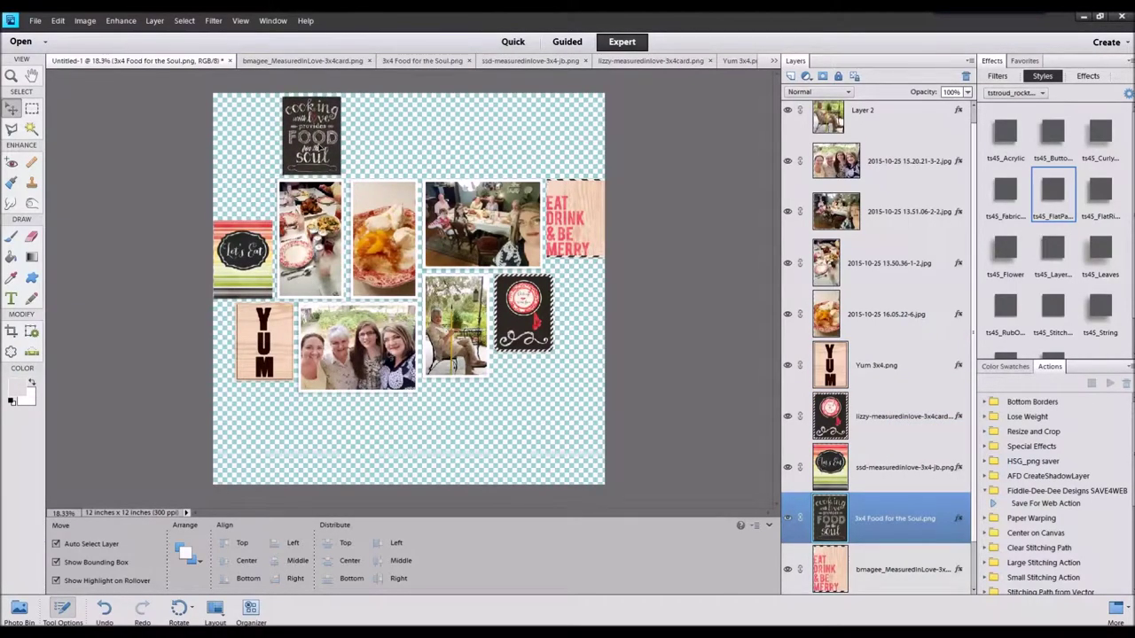
{"action": "left_click", "coordinate": [18, 610]}
Close the locator tag and all other card files, leaving only the collage open
{"action": "left_click_drag", "start_coordinate": [174, 568], "coordinate": [666, 564]}
{"action": "right_click", "coordinate": [621, 560]}
{"action": "left_click", "coordinate": [641, 402]}
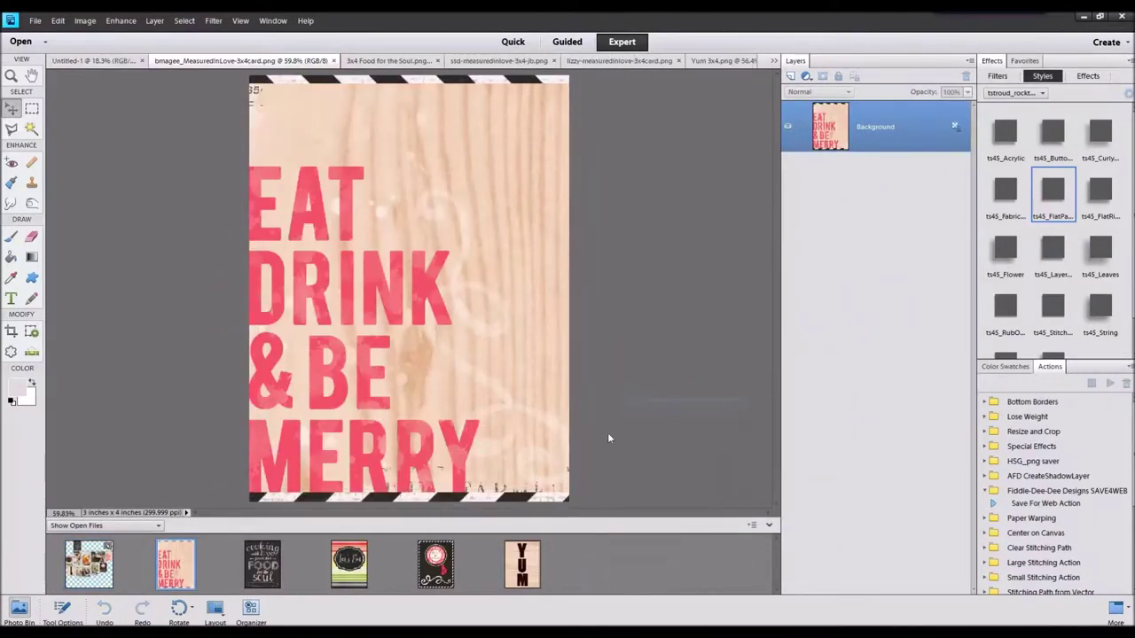
{"action": "right_click", "coordinate": [542, 557]}
{"action": "left_click", "coordinate": [561, 399]}
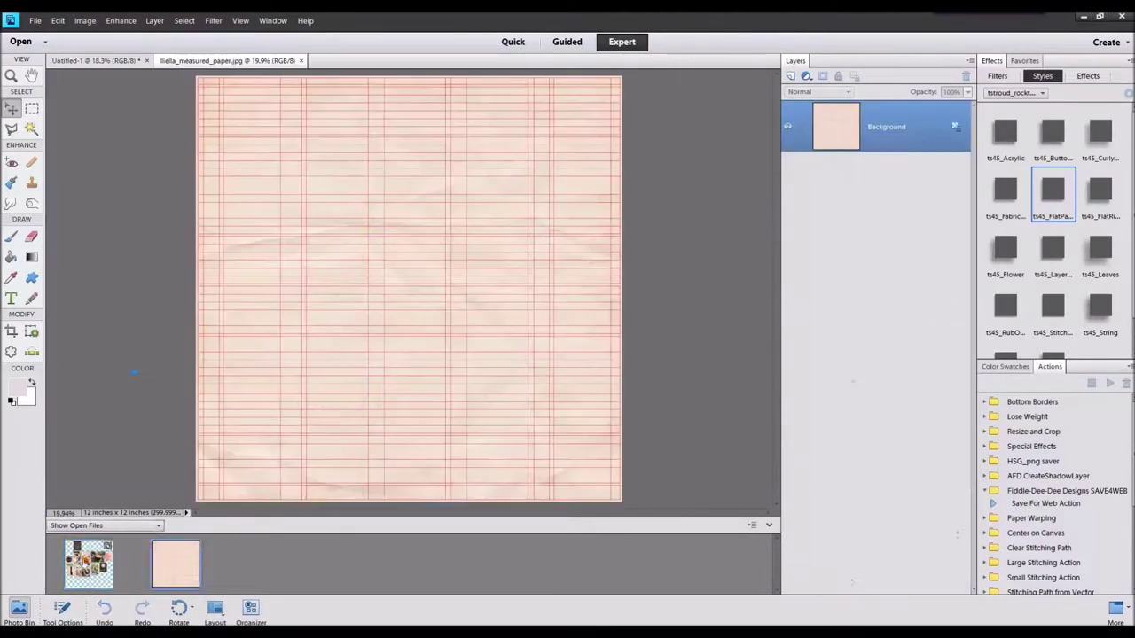
Place the pink ledger-lined measured paper as background and add the guest check near EAT DRINK
{"action": "left_click", "coordinate": [88, 564]}
{"action": "left_click_drag", "start_coordinate": [190, 552], "coordinate": [322, 297]}
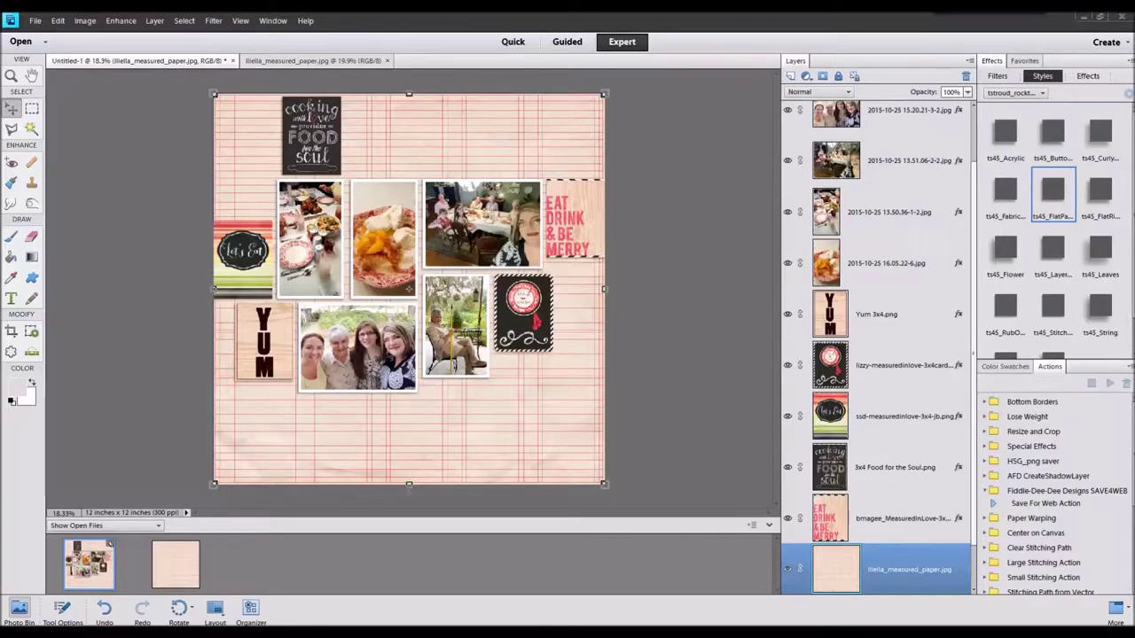
{"action": "mouse_move", "coordinate": [60, 565]}
{"action": "left_mouse_down"}
{"action": "mouse_move", "coordinate": [89, 568]}
{"action": "mouse_move", "coordinate": [479, 226]}
{"action": "mouse_move", "coordinate": [532, 160]}
{"action": "mouse_move", "coordinate": [570, 248]}
{"action": "left_mouse_up"}
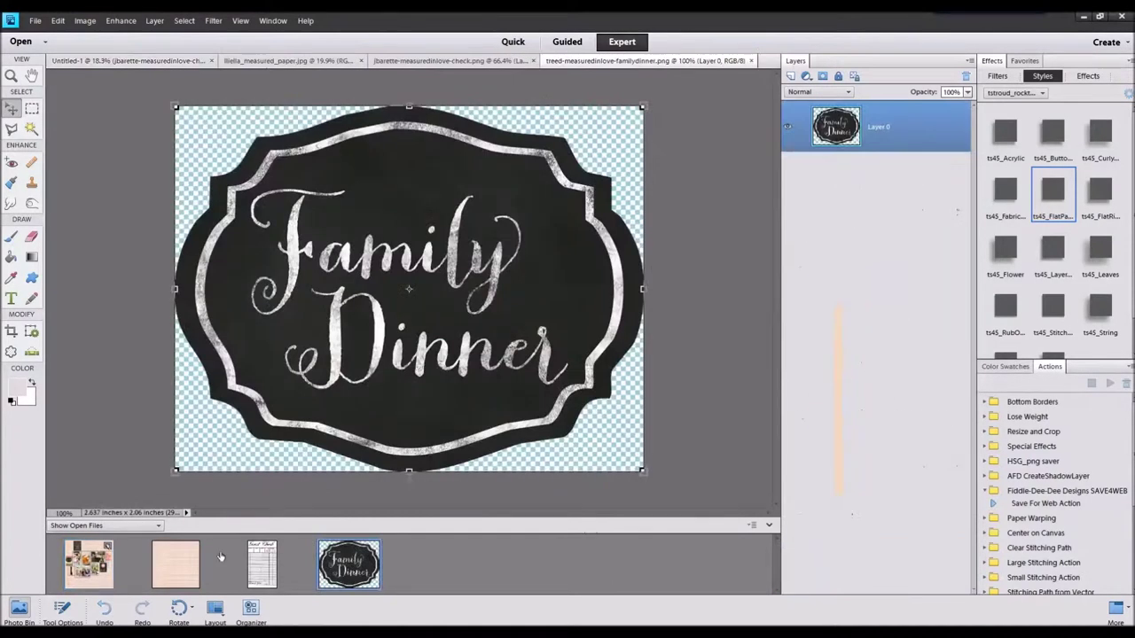
Add the Family Dinner badge at the page's top right and bring it to the front
{"action": "left_click", "coordinate": [89, 564]}
{"action": "mouse_move", "coordinate": [330, 581]}
{"action": "left_mouse_down"}
{"action": "mouse_move", "coordinate": [394, 275]}
{"action": "mouse_move", "coordinate": [367, 139]}
{"action": "left_mouse_up"}
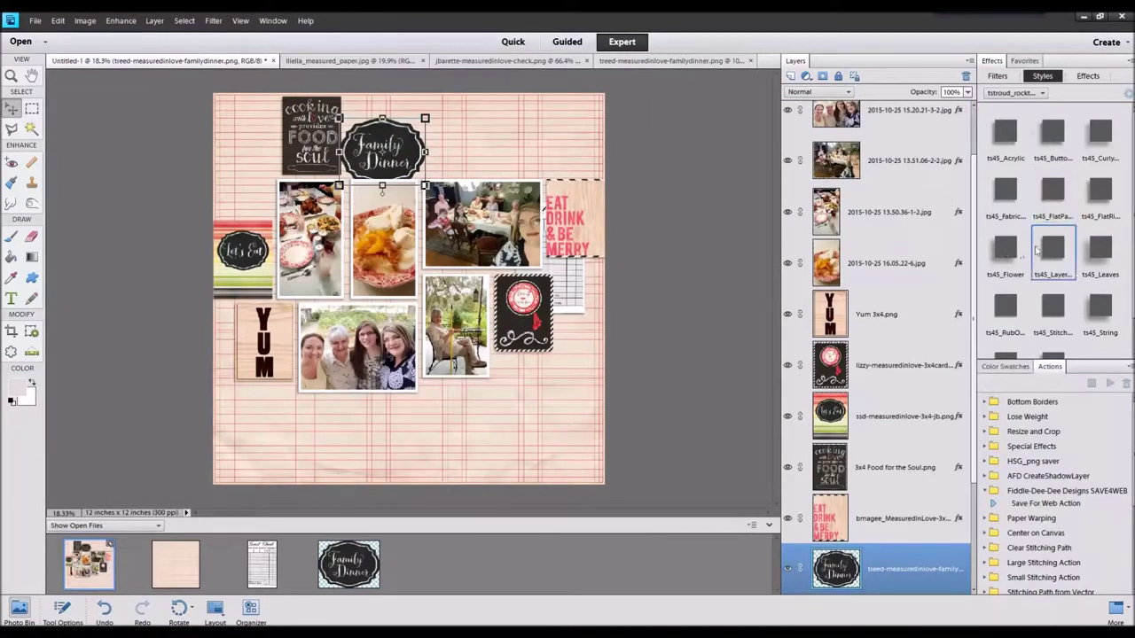
{"action": "mouse_move", "coordinate": [386, 175]}
{"action": "left_mouse_down"}
{"action": "mouse_move", "coordinate": [270, 208]}
{"action": "mouse_move", "coordinate": [543, 177]}
{"action": "mouse_move", "coordinate": [543, 188]}
{"action": "mouse_move", "coordinate": [546, 165]}
{"action": "left_mouse_up"}
{"action": "right_click", "coordinate": [545, 159]}
{"action": "left_click", "coordinate": [608, 228]}
Move the Food for the Soul card into the left column and place the utensils badge over YUM
{"action": "mouse_move", "coordinate": [311, 137]}
{"action": "left_mouse_down"}
{"action": "mouse_move", "coordinate": [456, 408]}
{"action": "mouse_move", "coordinate": [473, 417]}
{"action": "mouse_move", "coordinate": [450, 426]}
{"action": "mouse_move", "coordinate": [447, 413]}
{"action": "left_mouse_up"}
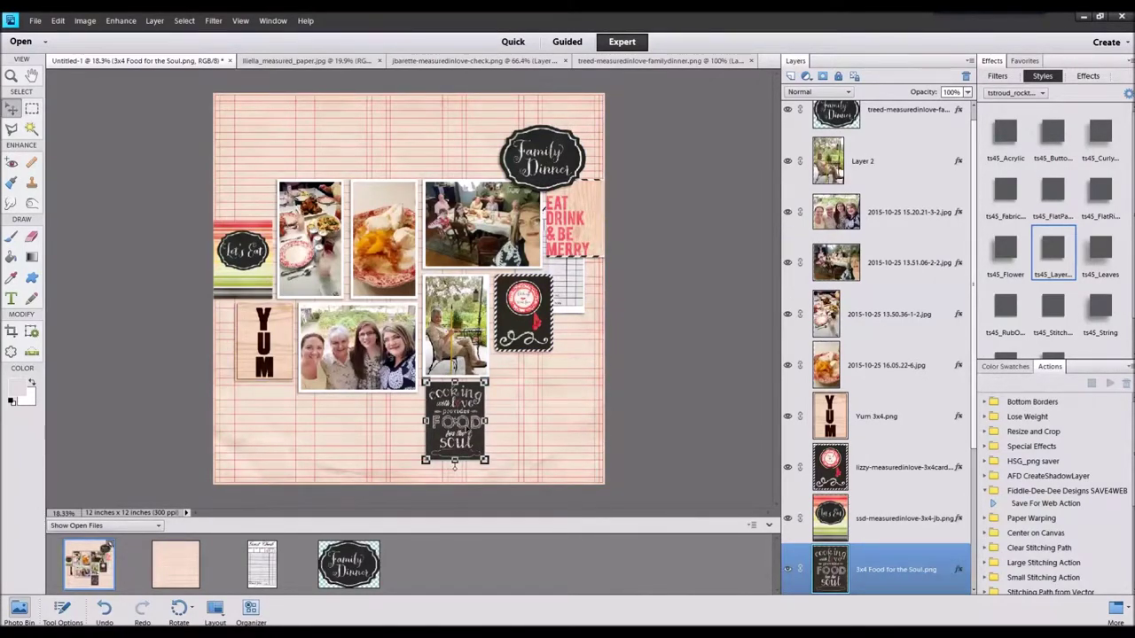
{"action": "mouse_move", "coordinate": [461, 428]}
{"action": "left_mouse_down"}
{"action": "mouse_move", "coordinate": [400, 428]}
{"action": "mouse_move", "coordinate": [270, 348]}
{"action": "mouse_move", "coordinate": [263, 374]}
{"action": "mouse_move", "coordinate": [458, 451]}
{"action": "mouse_move", "coordinate": [452, 433]}
{"action": "mouse_move", "coordinate": [265, 437]}
{"action": "mouse_move", "coordinate": [516, 380]}
{"action": "mouse_move", "coordinate": [450, 413]}
{"action": "left_mouse_up"}
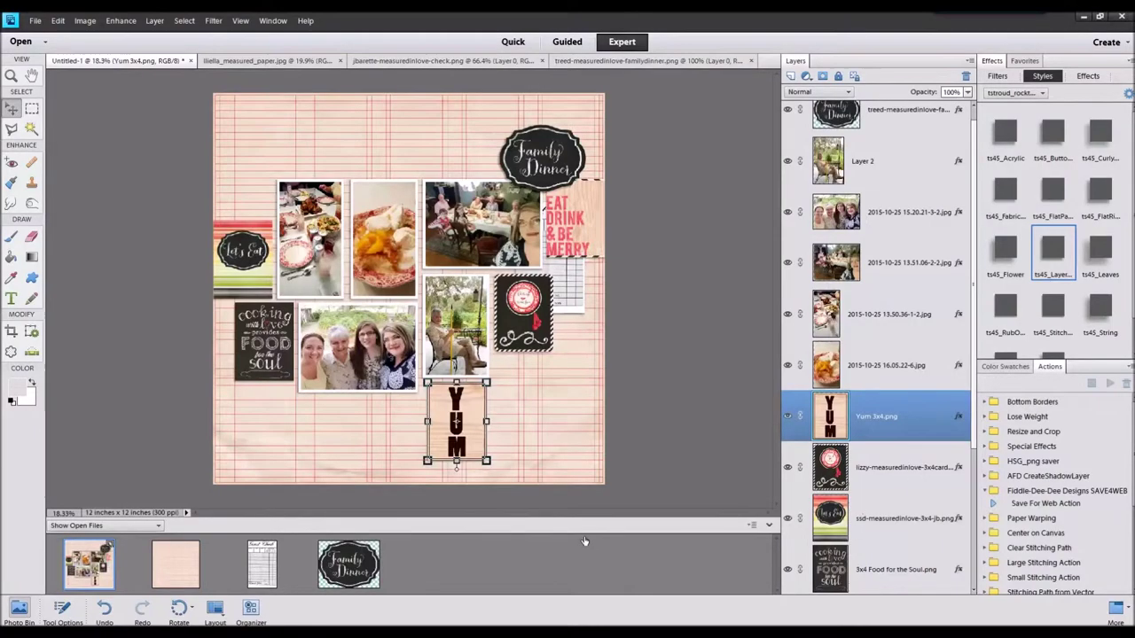
{"action": "left_click_drag", "start_coordinate": [909, 433], "coordinate": [887, 115]}
{"action": "mouse_move", "coordinate": [409, 293]}
{"action": "left_mouse_down"}
{"action": "mouse_move", "coordinate": [405, 413]}
{"action": "mouse_move", "coordinate": [418, 409]}
{"action": "left_mouse_up"}
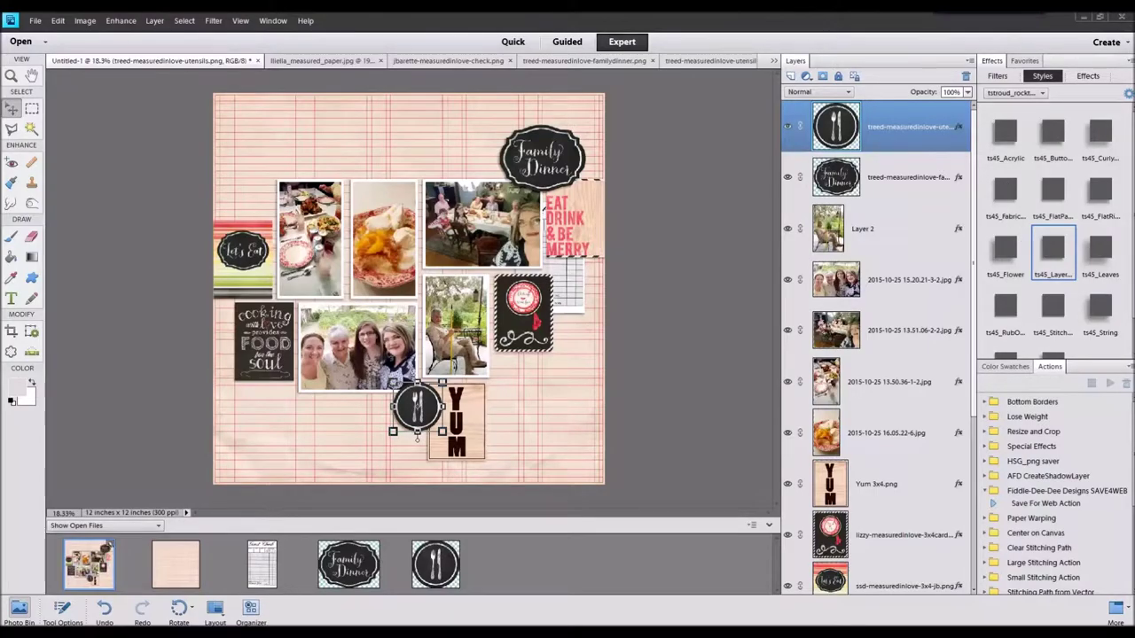
Close the other open documents except the collage and measured paper
{"action": "left_click", "coordinate": [181, 566]}
{"action": "left_click", "coordinate": [435, 565], "text": "shift"}
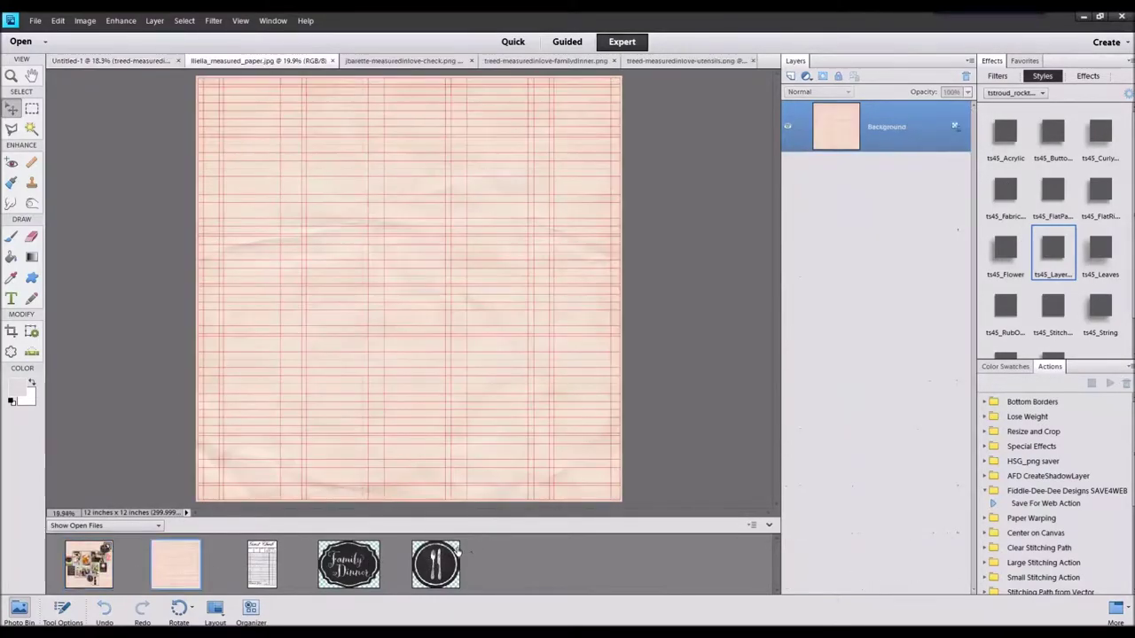
{"action": "right_click", "coordinate": [457, 552]}
{"action": "left_click", "coordinate": [483, 394]}
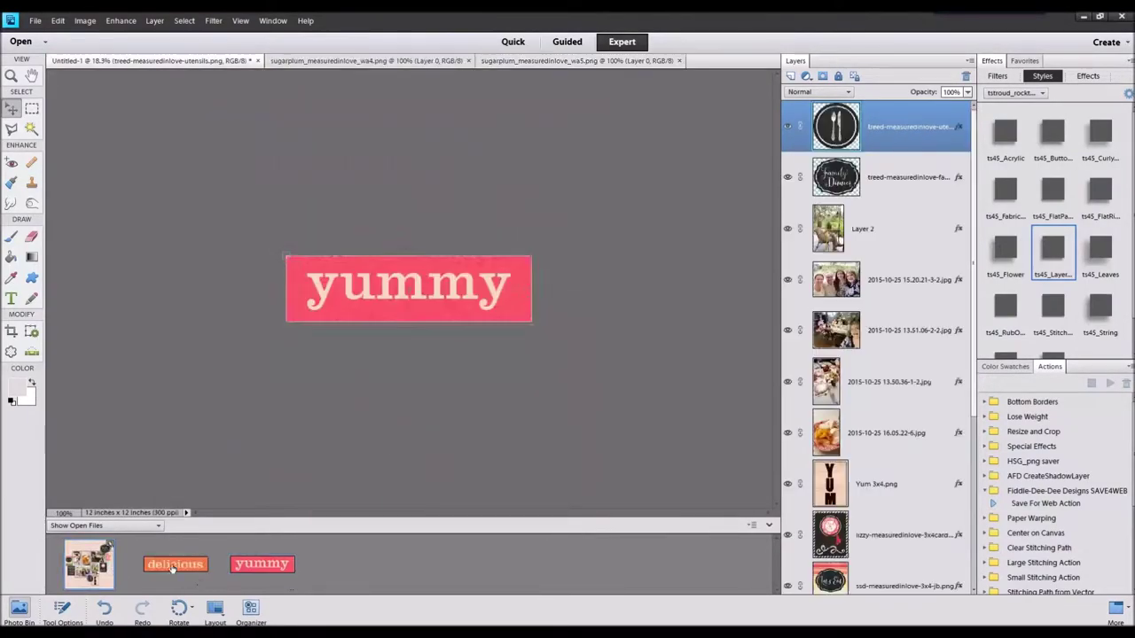
Place the yummy and delicious word strips side by side on the food photo
{"action": "left_click_drag", "start_coordinate": [170, 564], "coordinate": [408, 289]}
{"action": "left_click_drag", "start_coordinate": [262, 564], "coordinate": [315, 319]}
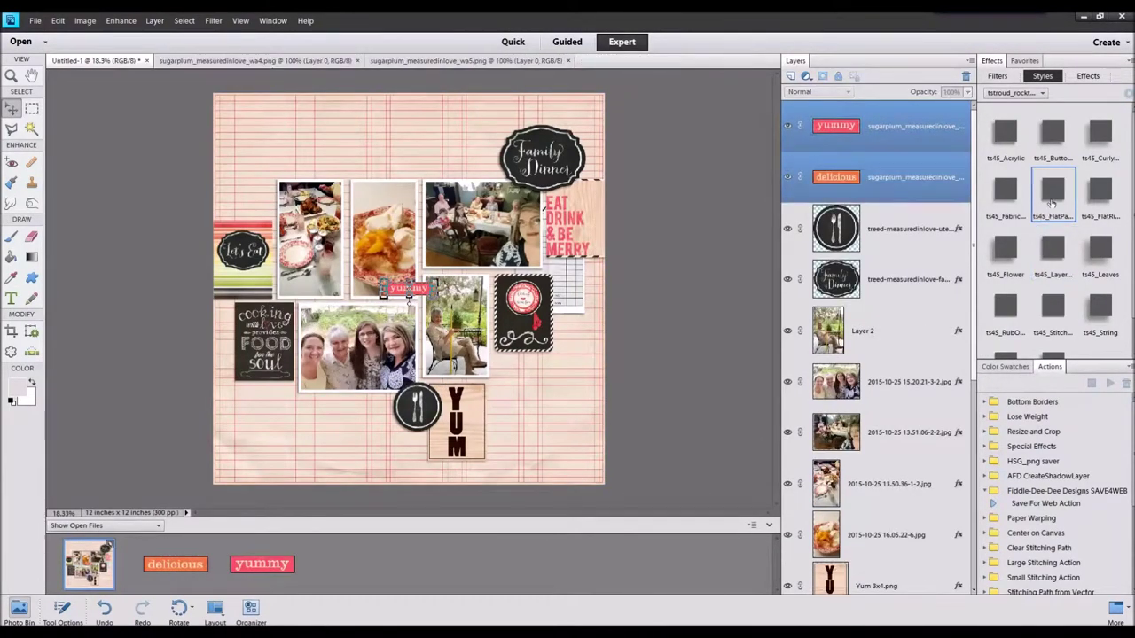
{"action": "left_click_drag", "start_coordinate": [406, 289], "coordinate": [317, 282]}
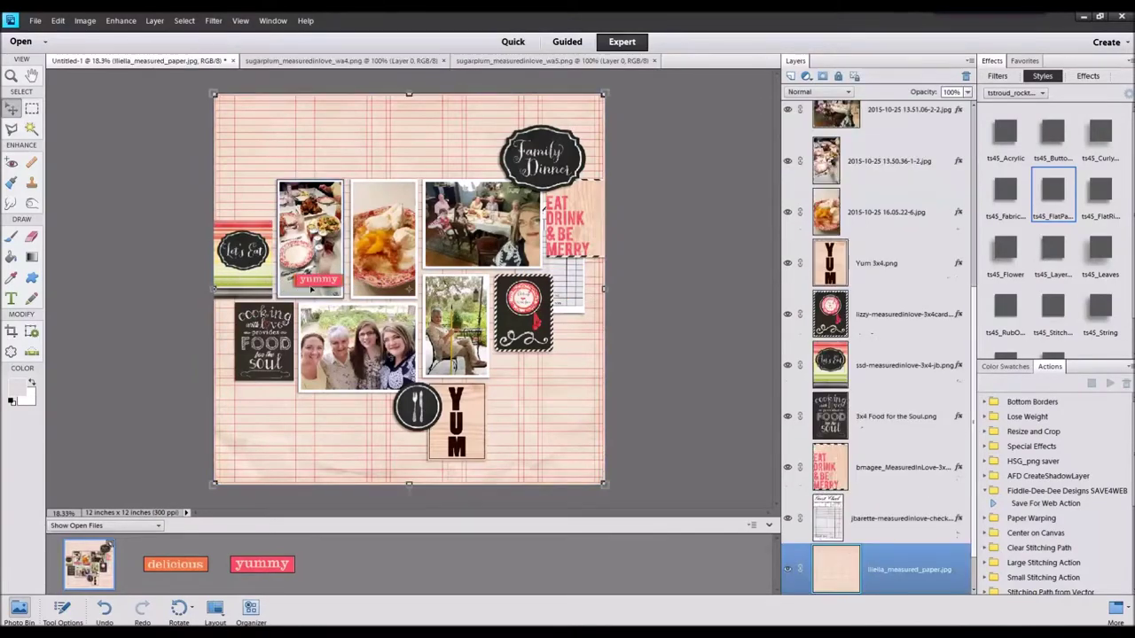
{"action": "left_click_drag", "start_coordinate": [352, 321], "coordinate": [471, 382]}
{"action": "mouse_move", "coordinate": [249, 305]}
{"action": "left_mouse_down"}
{"action": "mouse_move", "coordinate": [298, 328]}
{"action": "mouse_move", "coordinate": [512, 265]}
{"action": "mouse_move", "coordinate": [383, 304]}
{"action": "mouse_move", "coordinate": [326, 292]}
{"action": "left_mouse_up"}
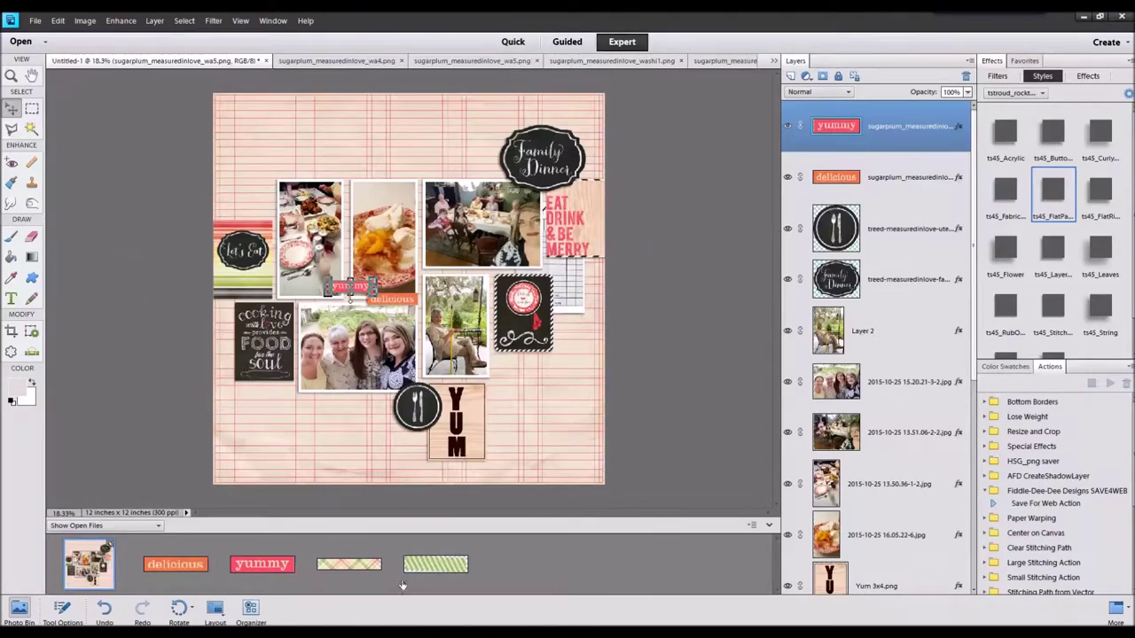
Add pink washi tape above the photos and green washi above YUM, adjusting its stacking order
{"action": "mouse_move", "coordinate": [348, 564]}
{"action": "left_mouse_down"}
{"action": "mouse_move", "coordinate": [408, 293]}
{"action": "mouse_move", "coordinate": [394, 191]}
{"action": "mouse_move", "coordinate": [328, 171]}
{"action": "left_mouse_up"}
{"action": "mouse_move", "coordinate": [435, 564]}
{"action": "left_mouse_down"}
{"action": "mouse_move", "coordinate": [457, 193]}
{"action": "mouse_move", "coordinate": [486, 381]}
{"action": "mouse_move", "coordinate": [470, 381]}
{"action": "left_mouse_up"}
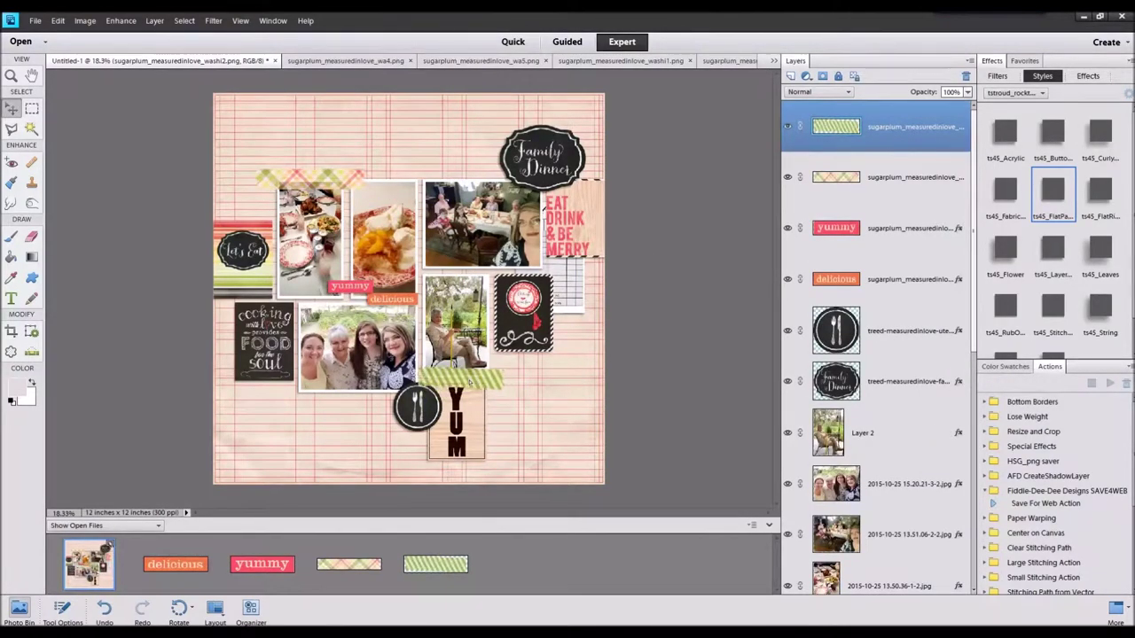
{"action": "key", "text": "ctrl+bracketleft"}
{"action": "key", "text": "ctrl+bracketleft"}
{"action": "key", "text": "ctrl+bracketleft"}
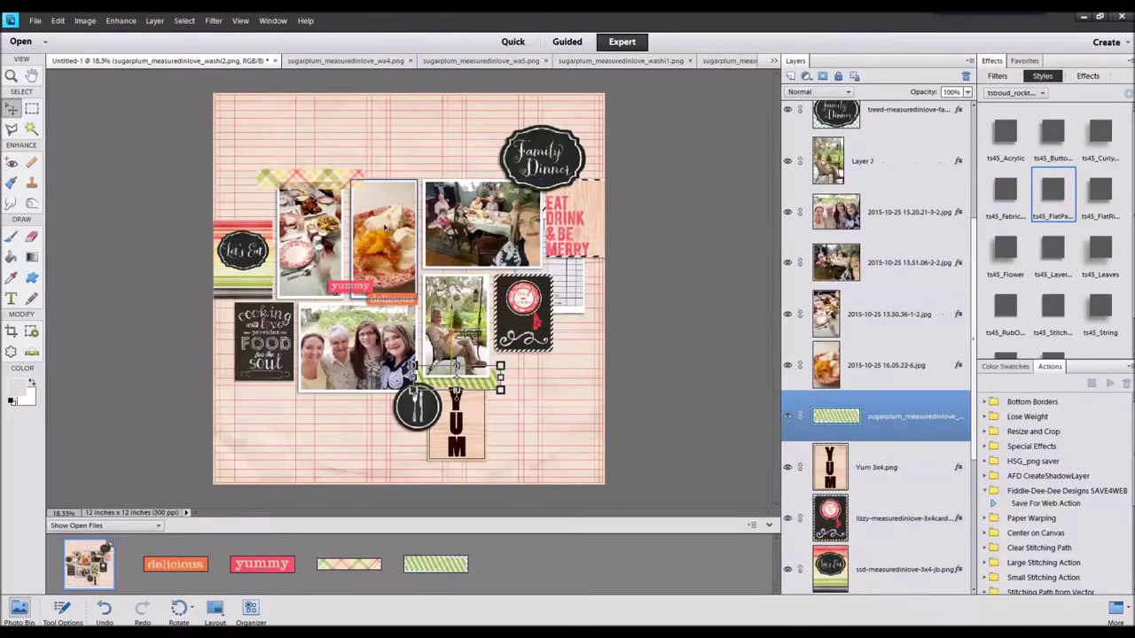
{"action": "left_click", "coordinate": [334, 182]}
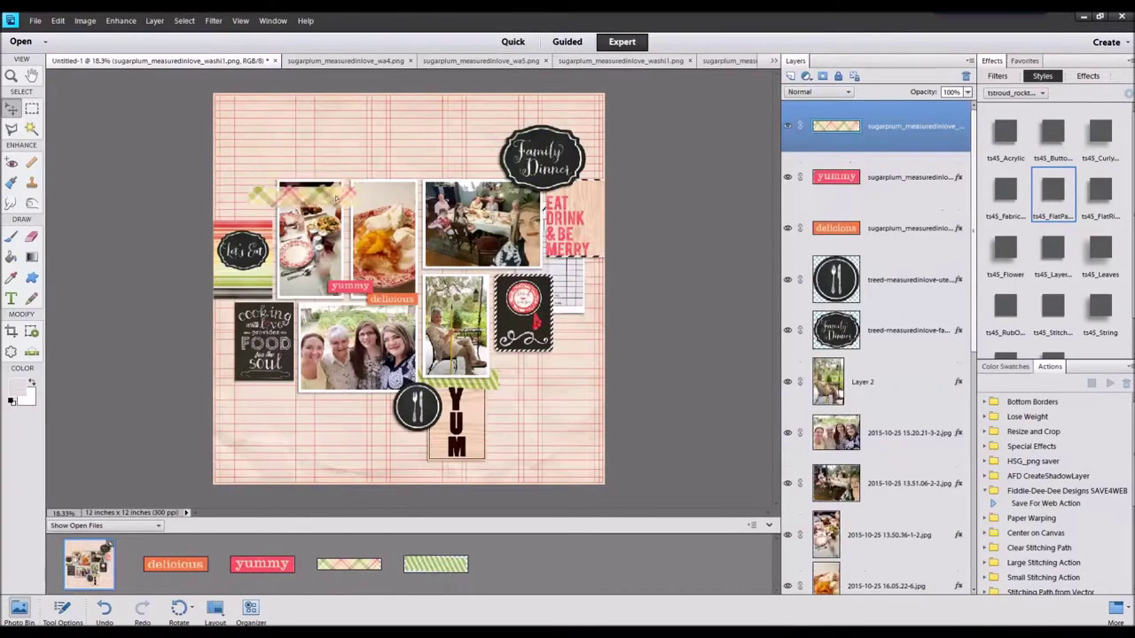
{"action": "left_click", "coordinate": [483, 383]}
{"action": "key", "text": "ctrl+bracketright"}
{"action": "key", "text": "ctrl+bracketright"}
{"action": "key", "text": "ctrl+bracketright"}
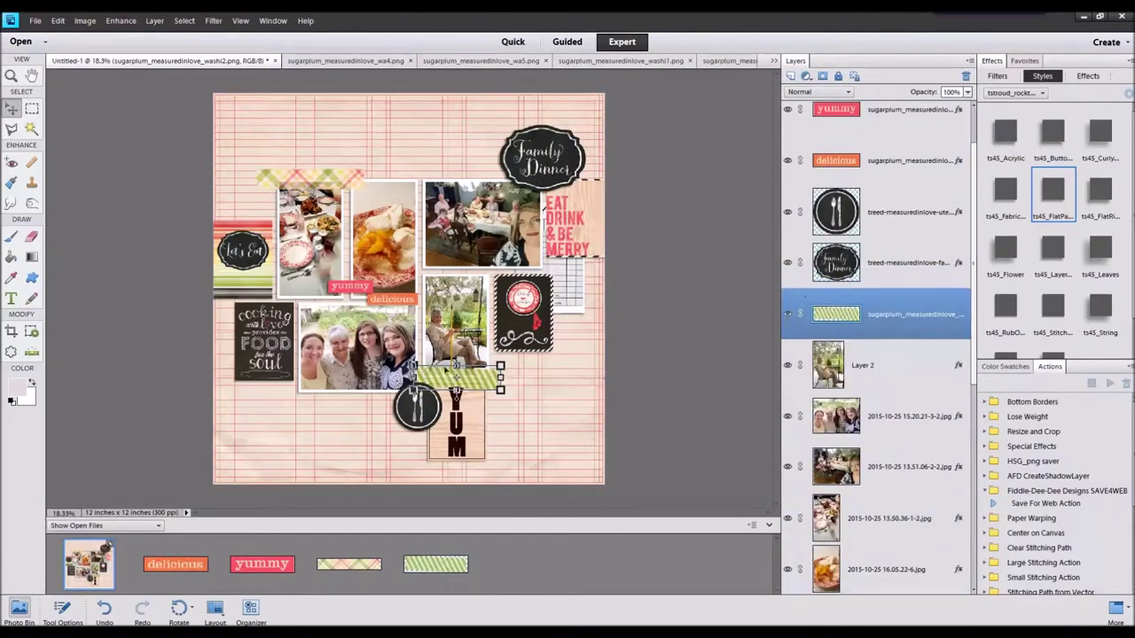
Nudge both washi strips together, then move the pink strip to the top of the food photos
{"action": "left_click", "coordinate": [311, 181]}
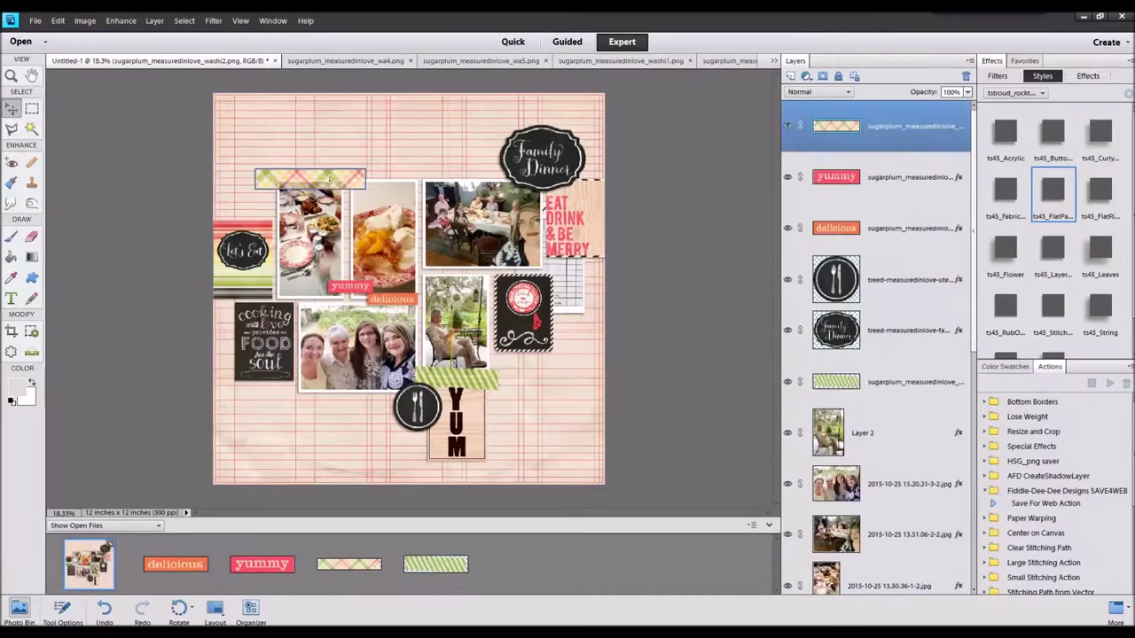
{"action": "left_click", "coordinate": [909, 398], "text": "ctrl"}
{"action": "left_click_drag", "start_coordinate": [441, 235], "coordinate": [470, 260]}
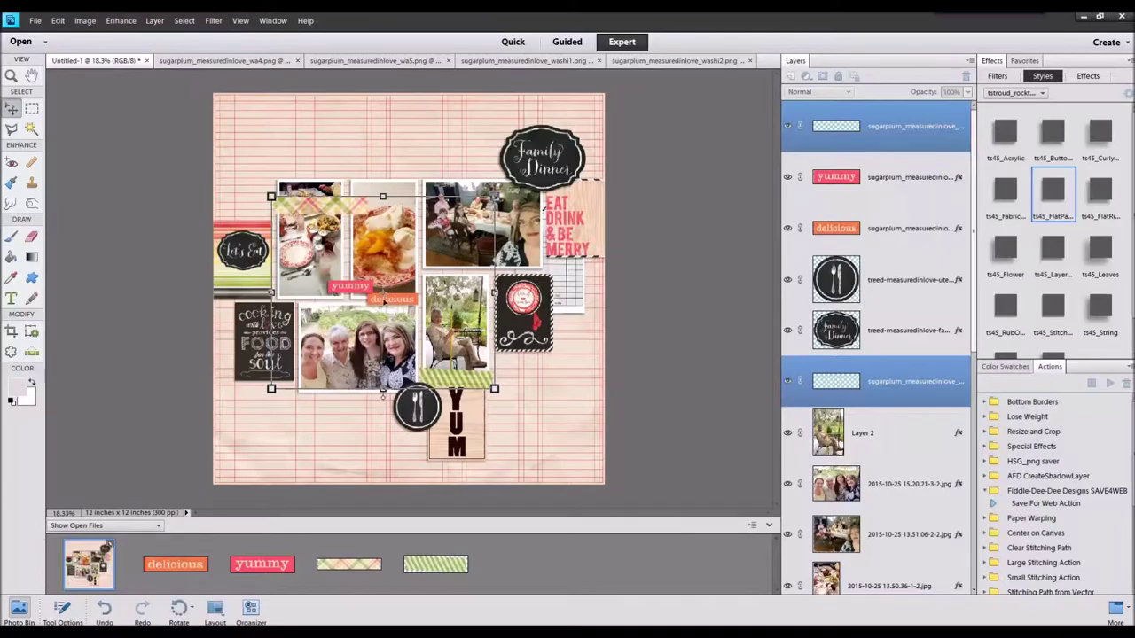
{"action": "left_click", "coordinate": [327, 206]}
{"action": "left_click_drag", "start_coordinate": [328, 206], "coordinate": [384, 180]}
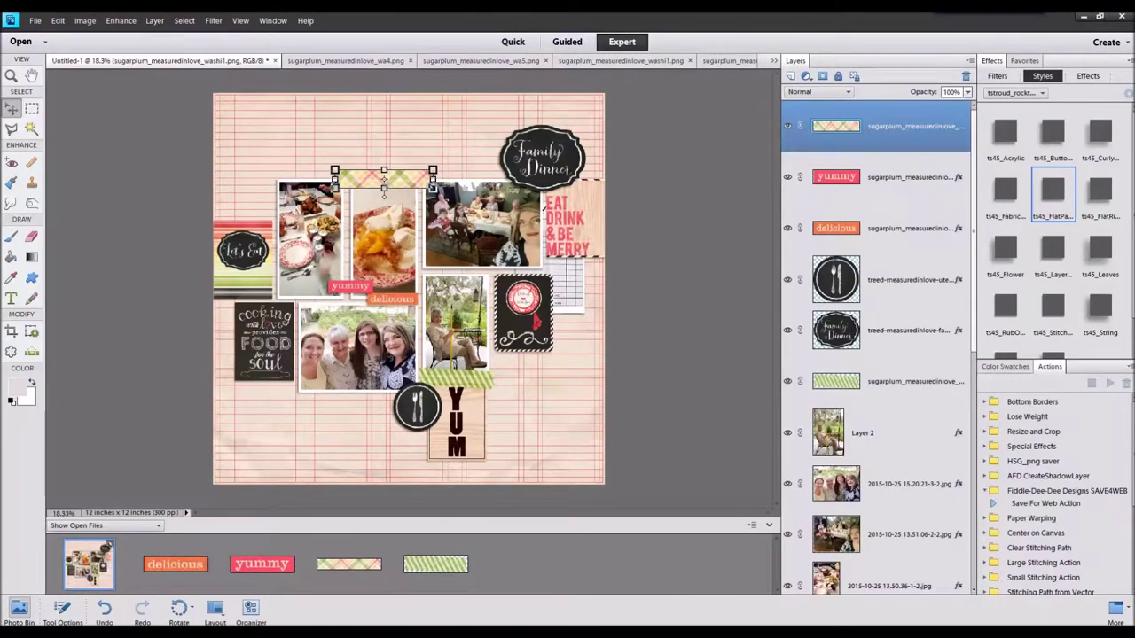
{"action": "left_click", "coordinate": [174, 568]}
Close the washi files, add the pink paint splatter, and delete the stray Layer 1
{"action": "right_click", "coordinate": [446, 568]}
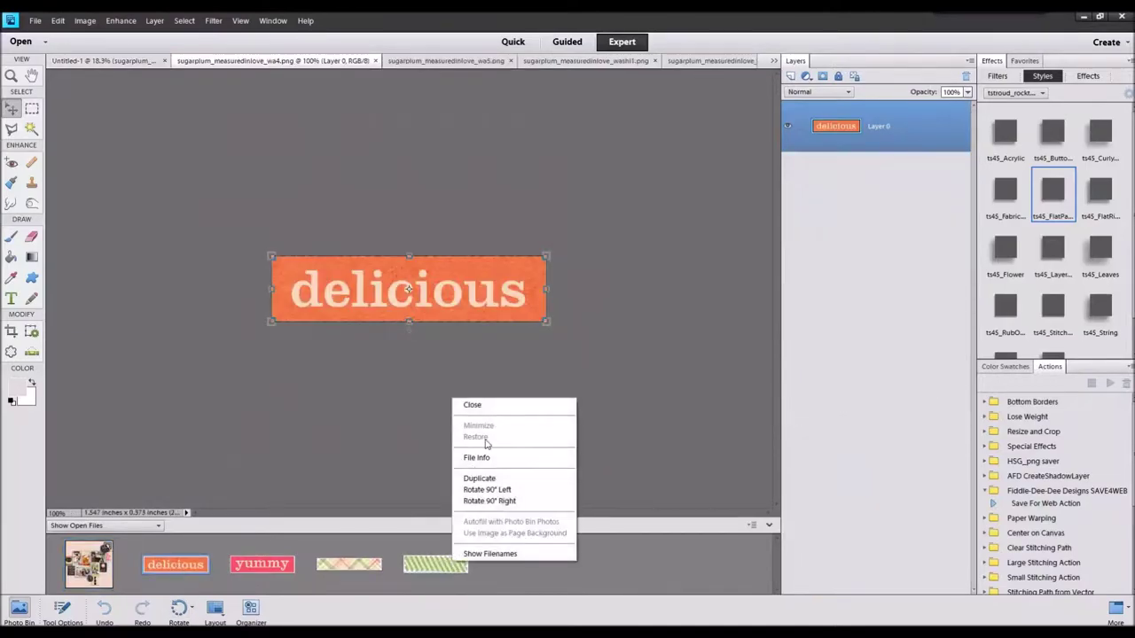
{"action": "left_click", "coordinate": [483, 403]}
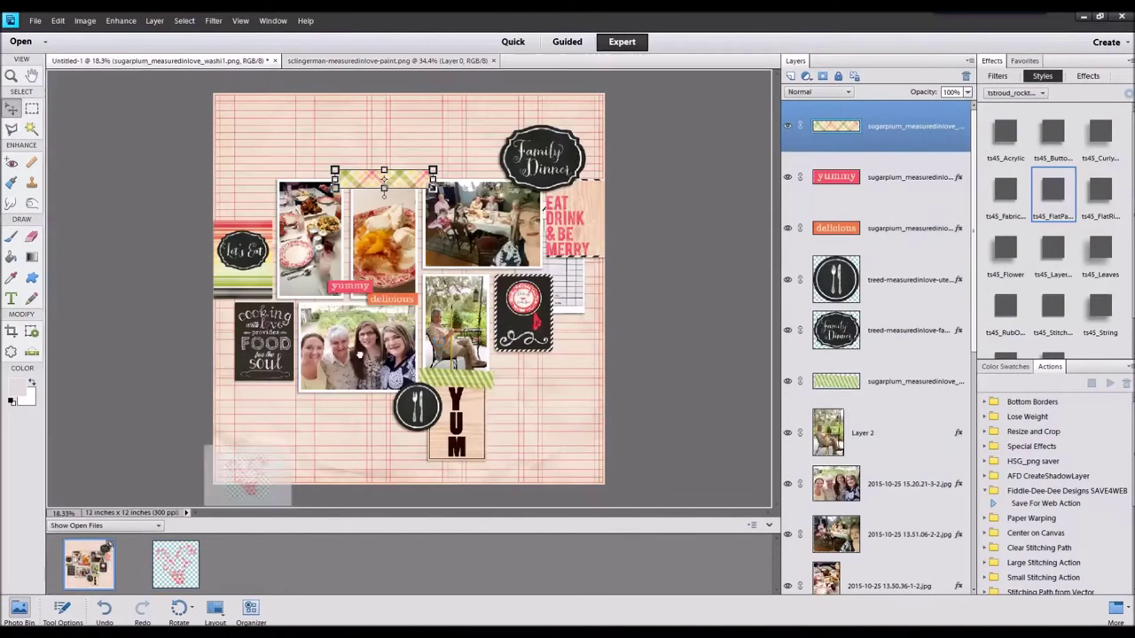
{"action": "mouse_move", "coordinate": [838, 483]}
{"action": "left_mouse_down"}
{"action": "mouse_move", "coordinate": [858, 516]}
{"action": "mouse_move", "coordinate": [858, 576]}
{"action": "left_mouse_up"}
{"action": "right_click", "coordinate": [887, 568]}
{"action": "left_click", "coordinate": [917, 370]}
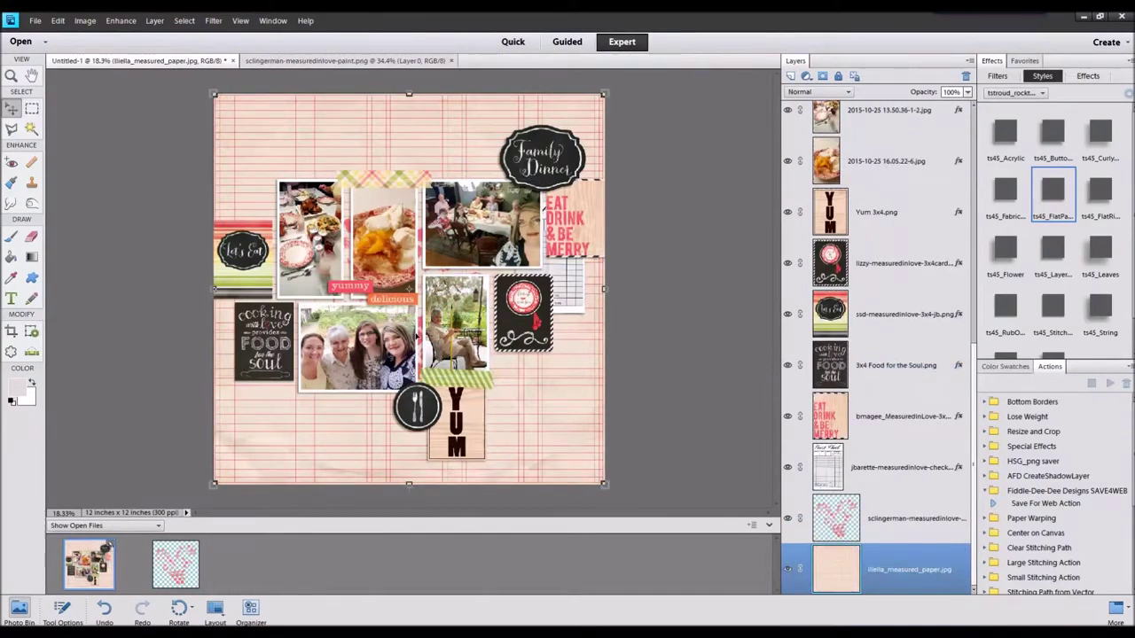
Shrink the paint splatter and position it at the page's top behind Family Dinner
{"action": "left_click", "coordinate": [515, 181]}
{"action": "left_click_drag", "start_coordinate": [515, 180], "coordinate": [429, 269]}
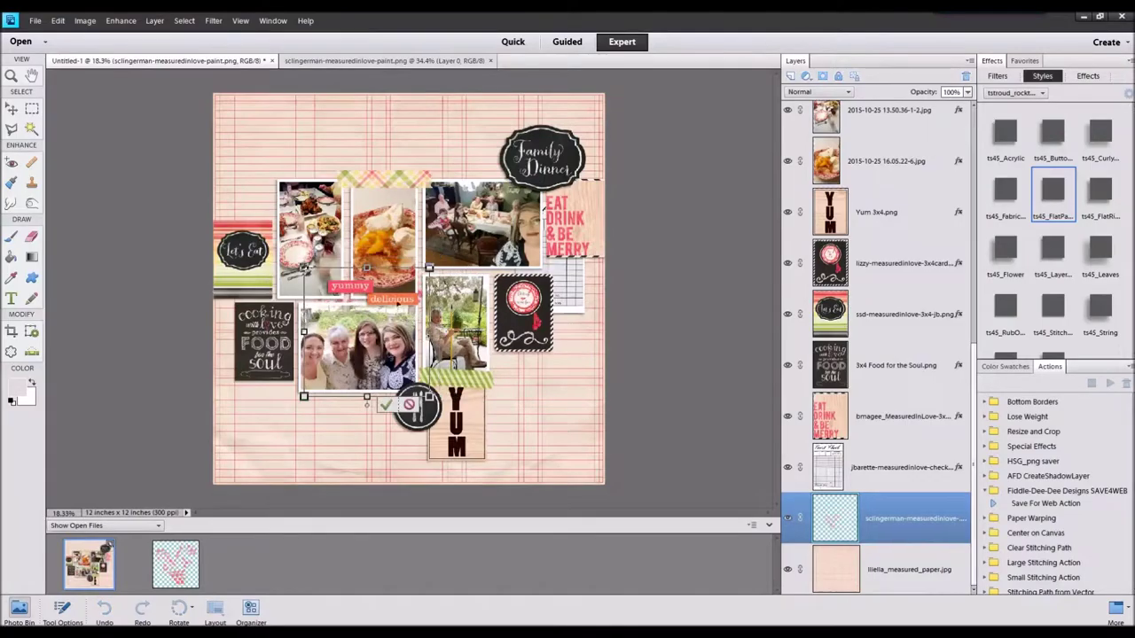
{"action": "left_click_drag", "start_coordinate": [366, 333], "coordinate": [456, 158]}
{"action": "left_click_drag", "start_coordinate": [394, 222], "coordinate": [406, 211]}
{"action": "left_click_drag", "start_coordinate": [456, 158], "coordinate": [467, 148]}
{"action": "key", "text": "Return"}
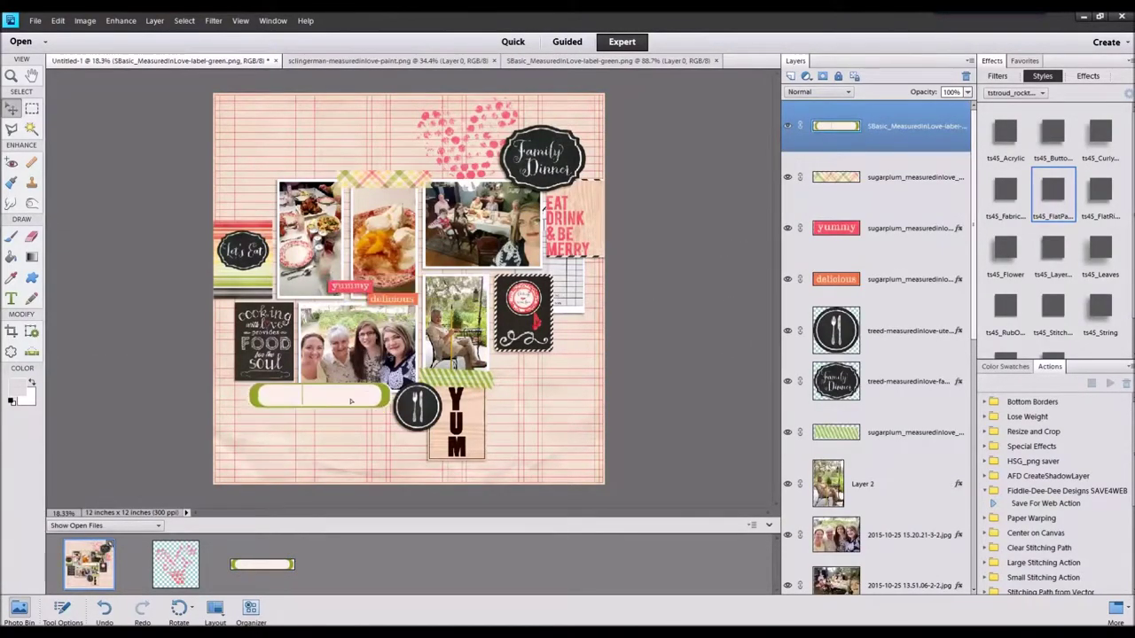
Shrink the green label proportionally and send it below the Family Dinner badge
{"action": "mouse_move", "coordinate": [392, 383]}
{"action": "left_mouse_down"}
{"action": "mouse_move", "coordinate": [355, 389]}
{"action": "mouse_move", "coordinate": [312, 217]}
{"action": "mouse_move", "coordinate": [367, 141]}
{"action": "mouse_move", "coordinate": [430, 166]}
{"action": "mouse_move", "coordinate": [351, 404]}
{"action": "left_mouse_up"}
{"action": "left_click", "coordinate": [312, 431]}
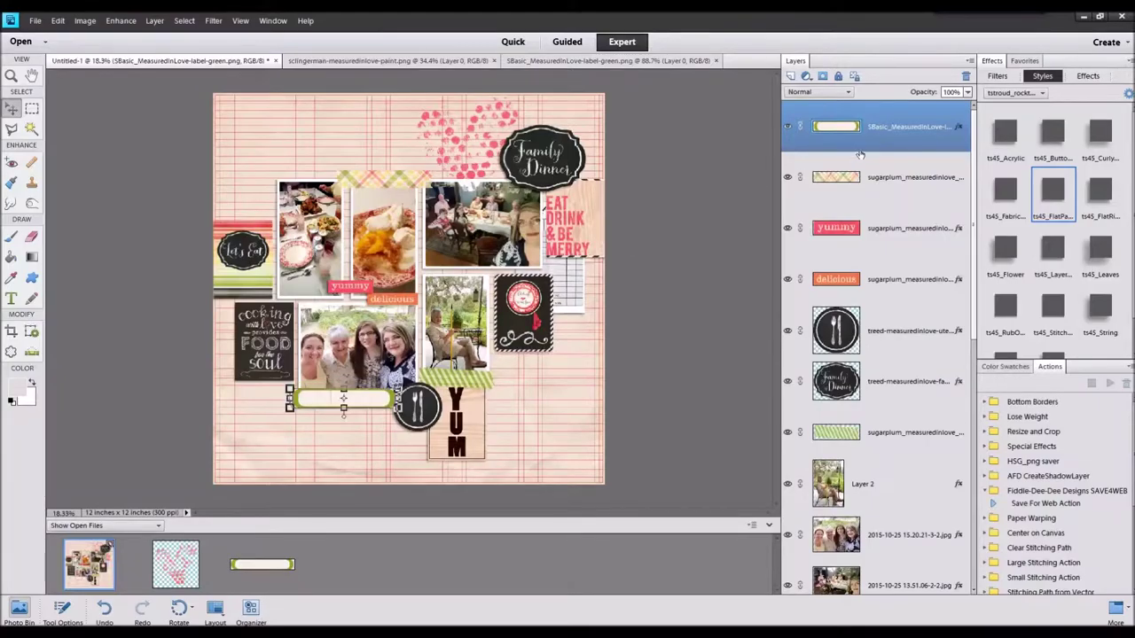
{"action": "key", "text": "ctrl+bracketleft"}
{"action": "key", "text": "ctrl+bracketleft"}
{"action": "key", "text": "ctrl+bracketleft"}
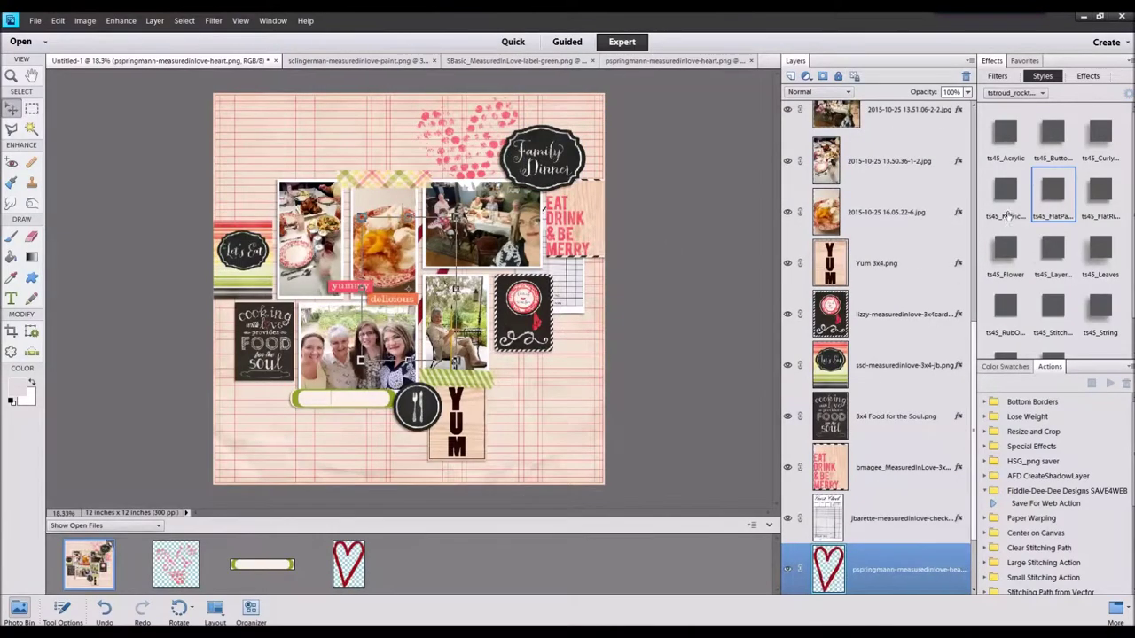
Place the red heart beside the Family Dinner badge at 72% opacity
{"action": "mouse_move", "coordinate": [362, 363]}
{"action": "left_mouse_down"}
{"action": "mouse_move", "coordinate": [417, 248]}
{"action": "mouse_move", "coordinate": [490, 149]}
{"action": "left_mouse_up"}
{"action": "left_click", "coordinate": [970, 95]}
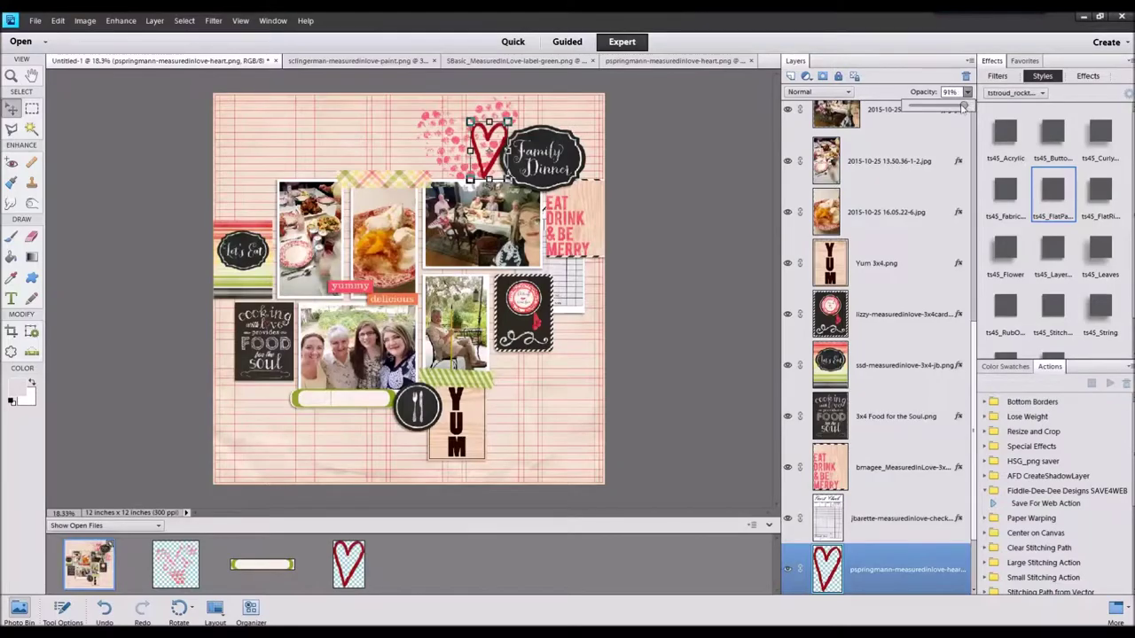
{"action": "left_click_drag", "start_coordinate": [967, 106], "coordinate": [957, 107]}
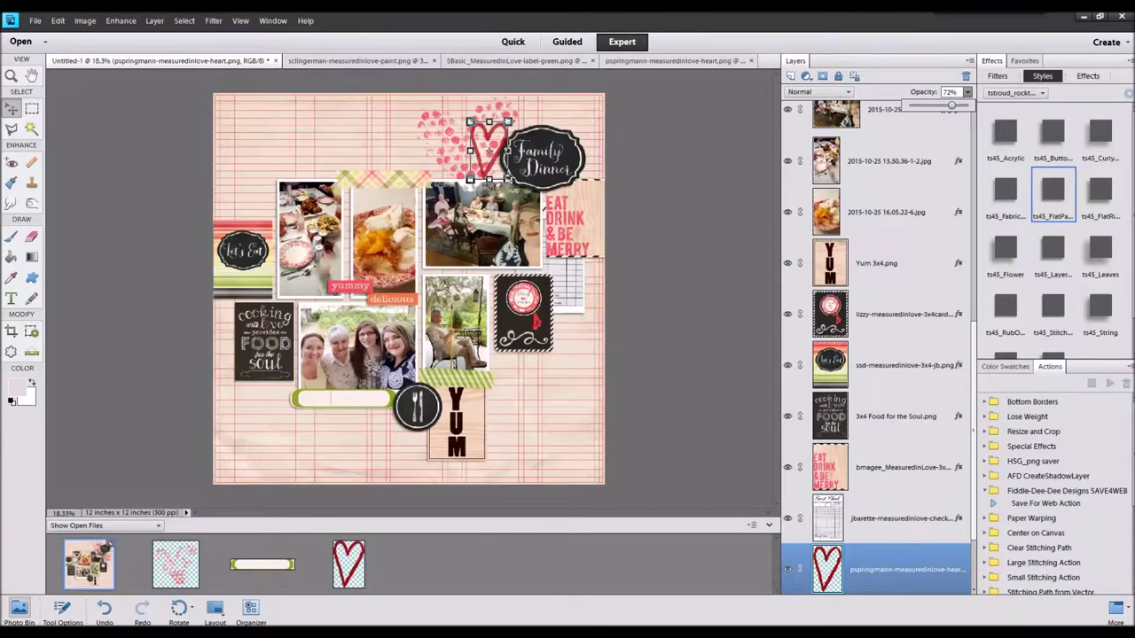
{"action": "key", "text": "Delete"}
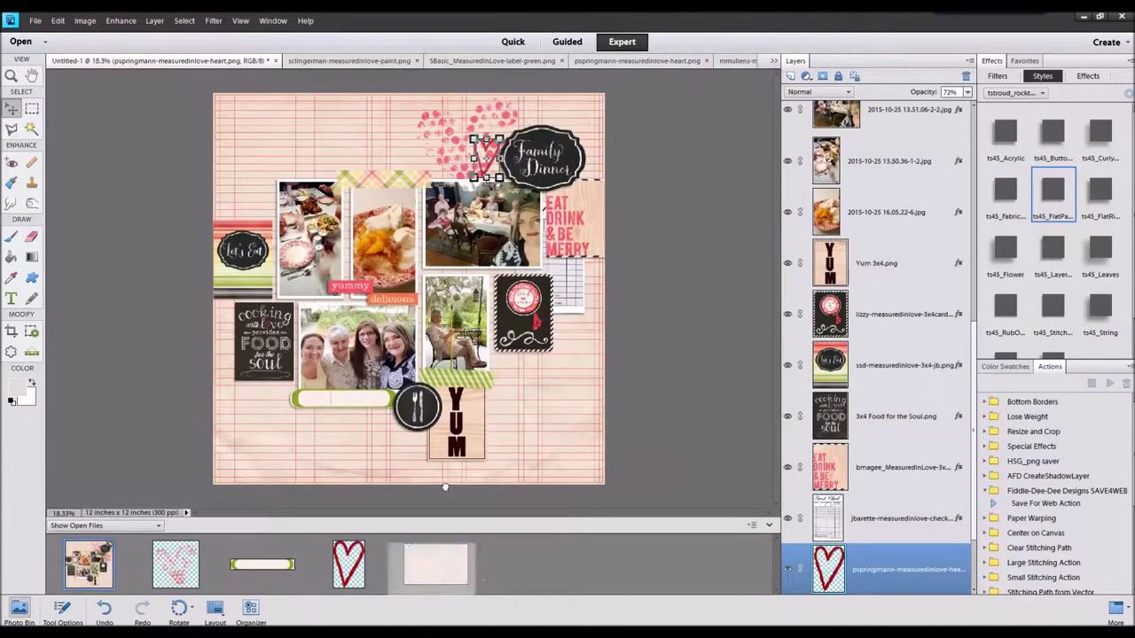
Resize and place the recipe card, then close the heart, label and recipe-card files
{"action": "mouse_move", "coordinate": [532, 345]}
{"action": "left_mouse_down"}
{"action": "mouse_move", "coordinate": [567, 355]}
{"action": "mouse_move", "coordinate": [525, 417]}
{"action": "mouse_move", "coordinate": [379, 429]}
{"action": "mouse_move", "coordinate": [532, 390]}
{"action": "mouse_move", "coordinate": [573, 355]}
{"action": "mouse_move", "coordinate": [573, 333]}
{"action": "left_mouse_up"}
{"action": "left_click", "coordinate": [553, 378]}
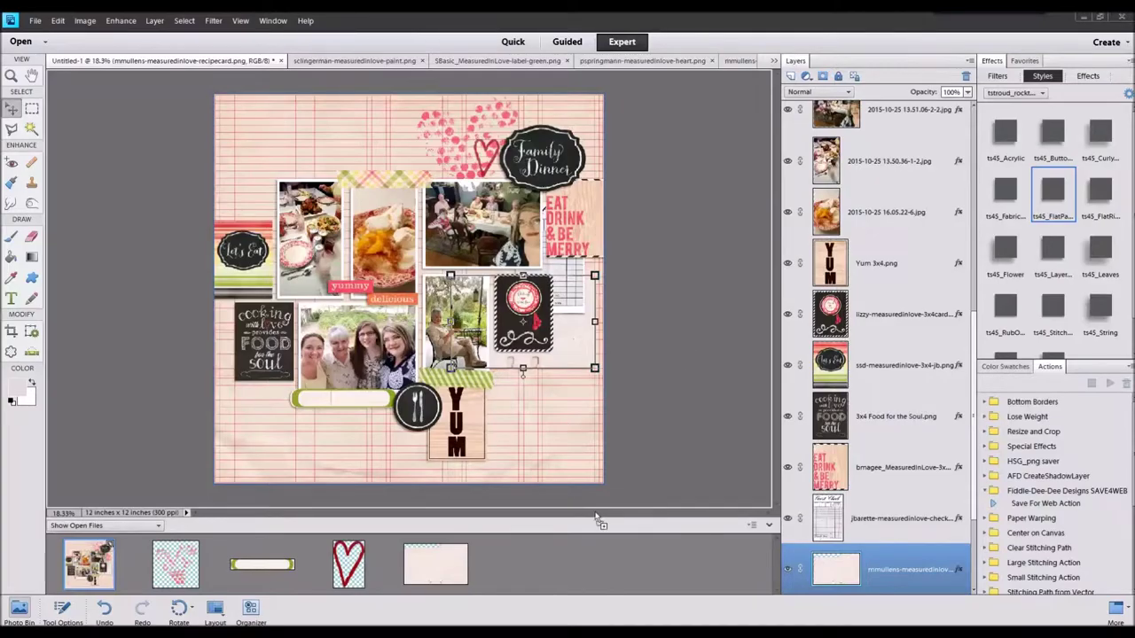
{"action": "left_click", "coordinate": [175, 565]}
{"action": "right_click", "coordinate": [446, 548]}
{"action": "left_click", "coordinate": [493, 429]}
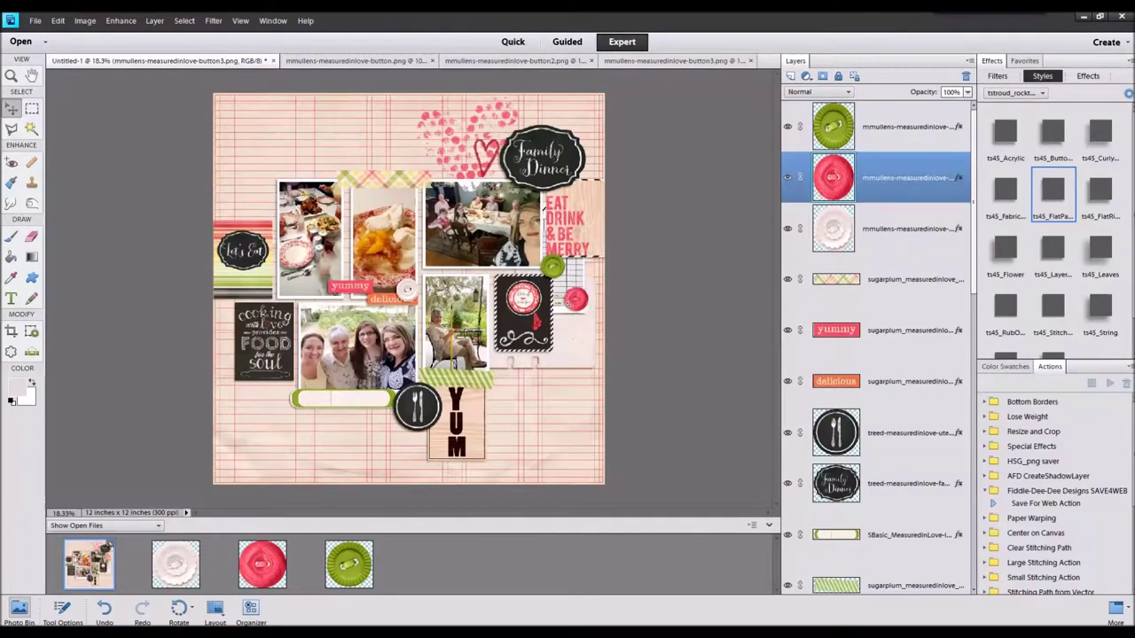
Arrange the white button beside the red one and move the white and green buttons up-right
{"action": "left_click_drag", "start_coordinate": [422, 297], "coordinate": [608, 265]}
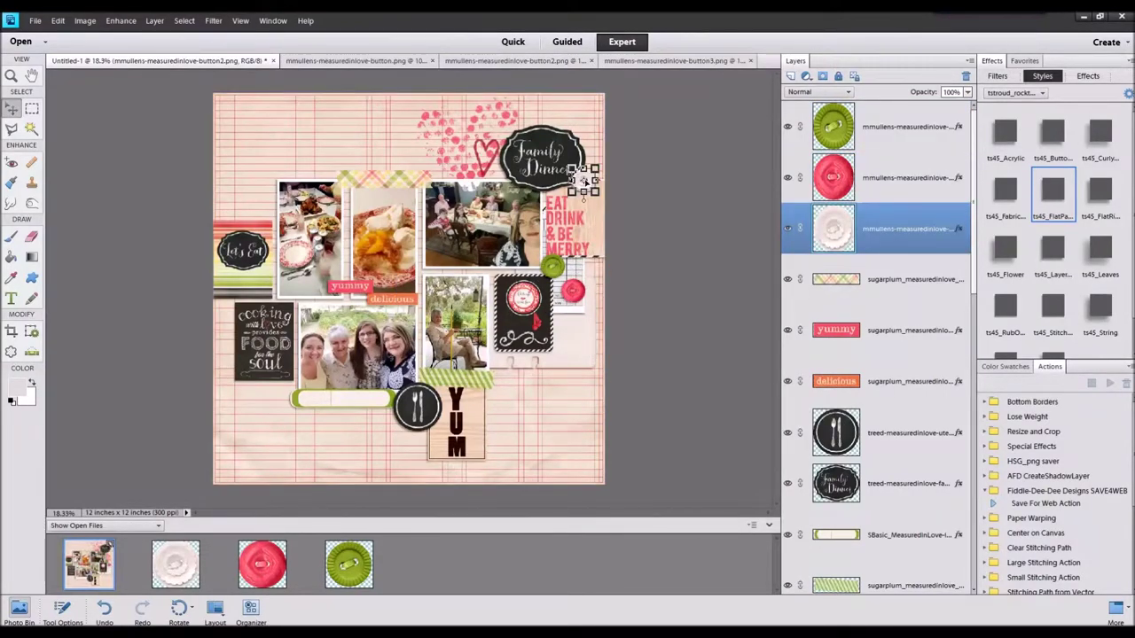
{"action": "left_click_drag", "start_coordinate": [584, 180], "coordinate": [562, 306]}
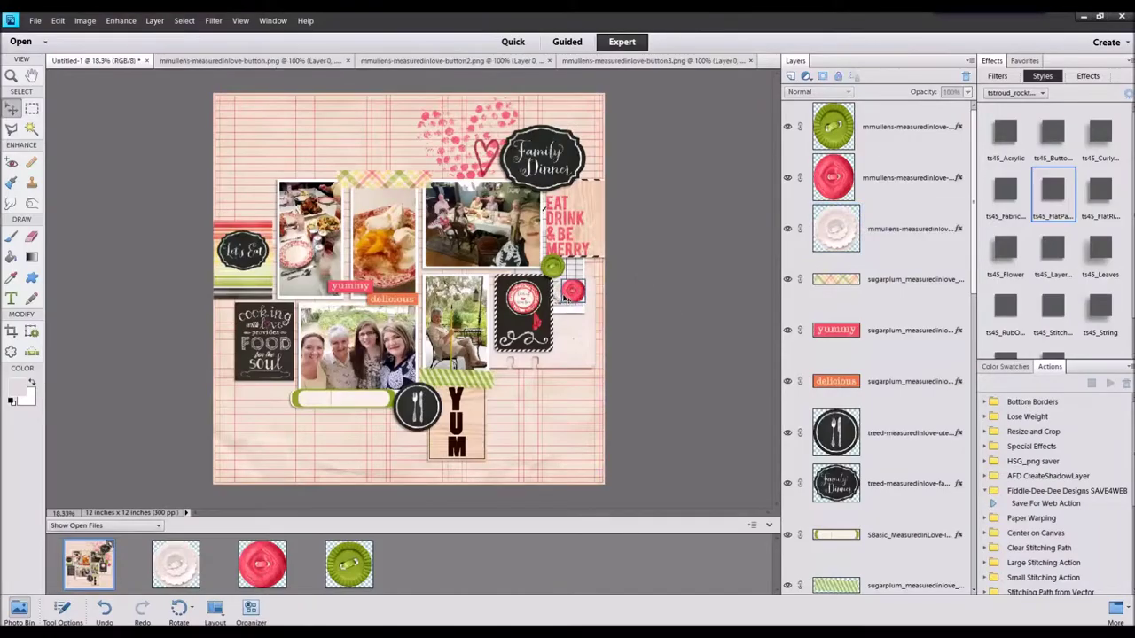
{"action": "left_click", "coordinate": [904, 229], "text": "ctrl"}
{"action": "left_click", "coordinate": [905, 127], "text": "ctrl"}
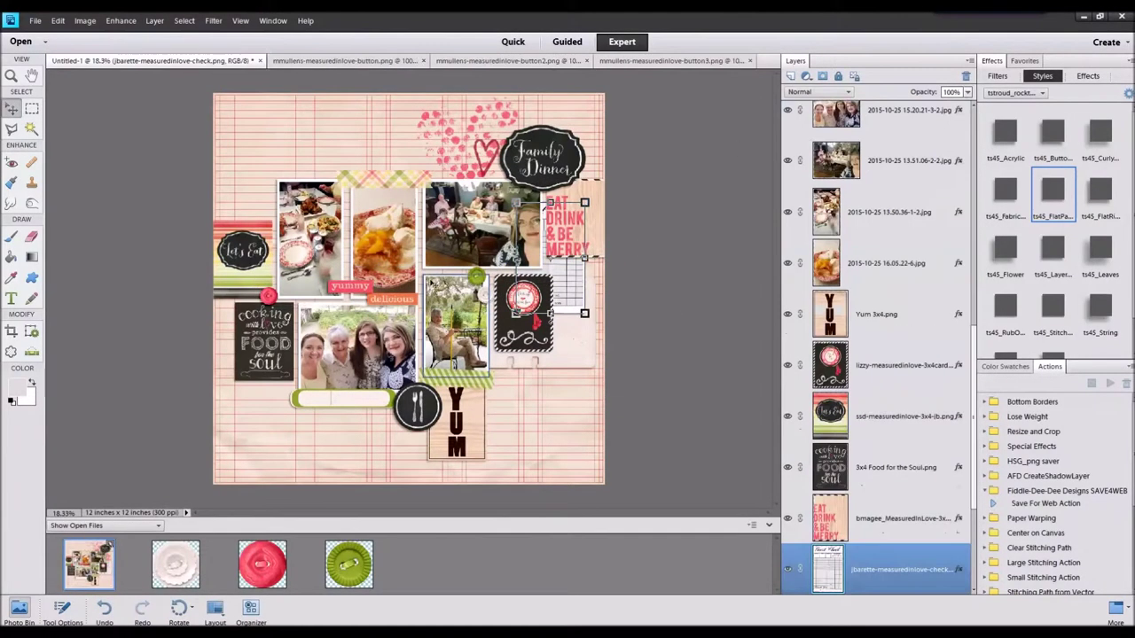
{"action": "left_click_drag", "start_coordinate": [487, 300], "coordinate": [559, 281]}
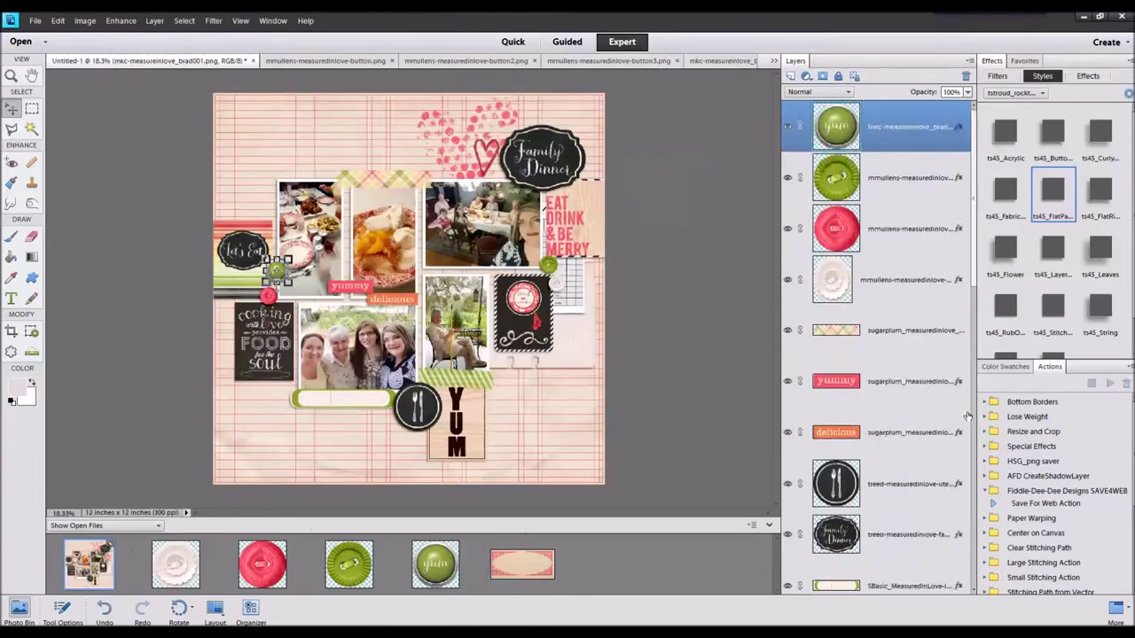
Place and commit the pink label at the page's top-left
{"action": "left_click_drag", "start_coordinate": [521, 564], "coordinate": [295, 202]}
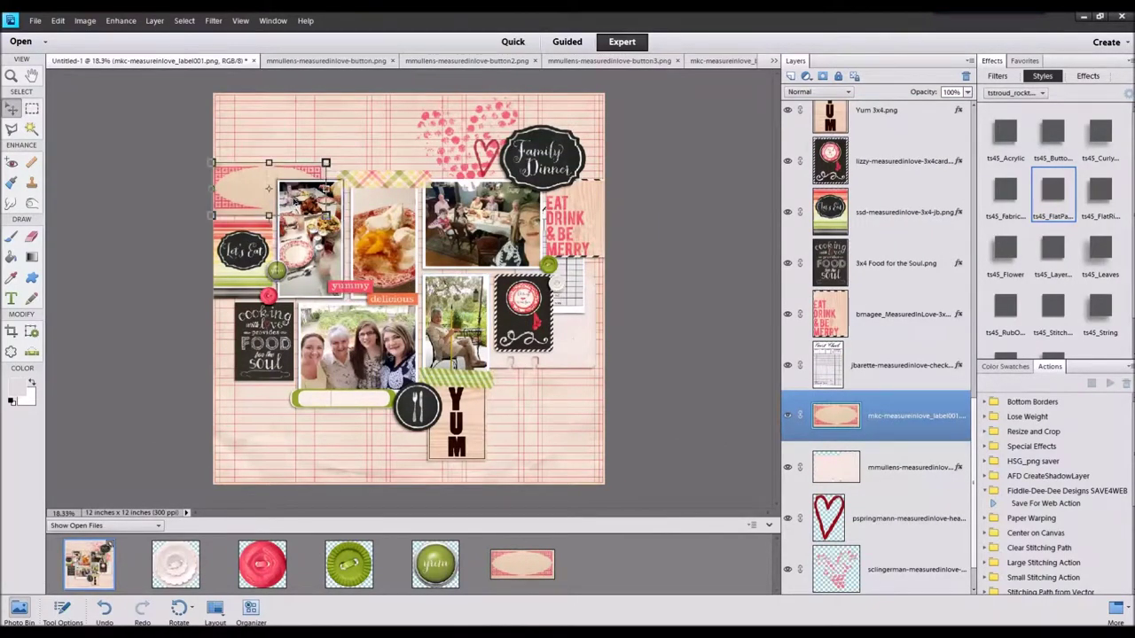
{"action": "key", "text": "Return"}
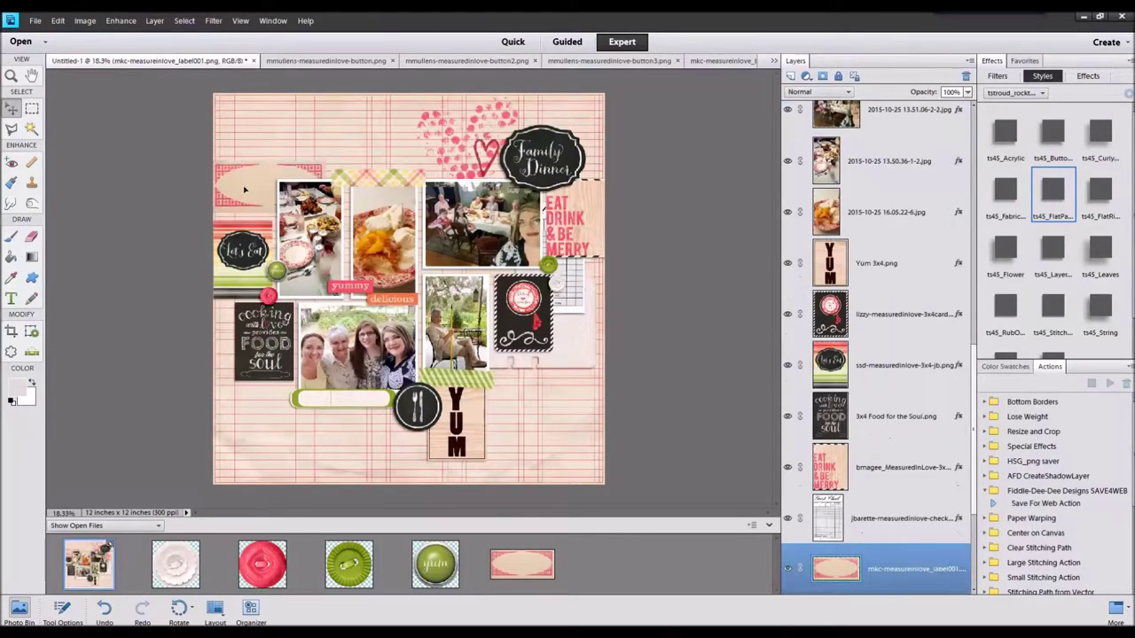
{"action": "left_click", "coordinate": [244, 189]}
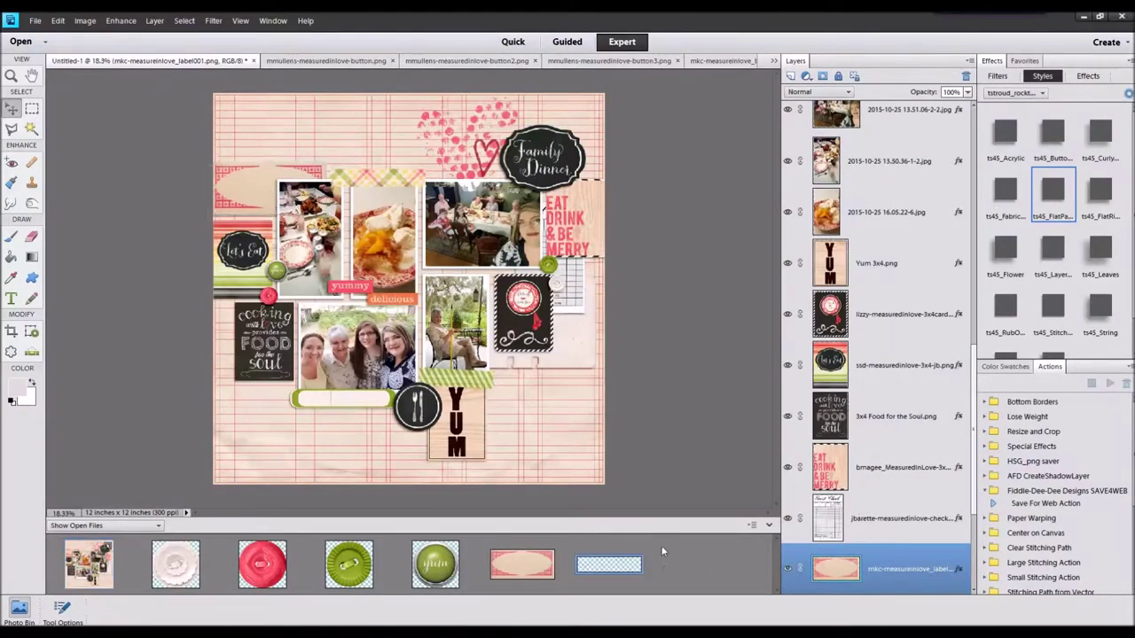
Close the button files and other documents no longer needed
{"action": "left_click", "coordinate": [582, 564]}
{"action": "left_click", "coordinate": [175, 564]}
{"action": "right_click", "coordinate": [522, 564]}
{"action": "left_click", "coordinate": [583, 506]}
{"action": "key", "text": "ctrl+w"}
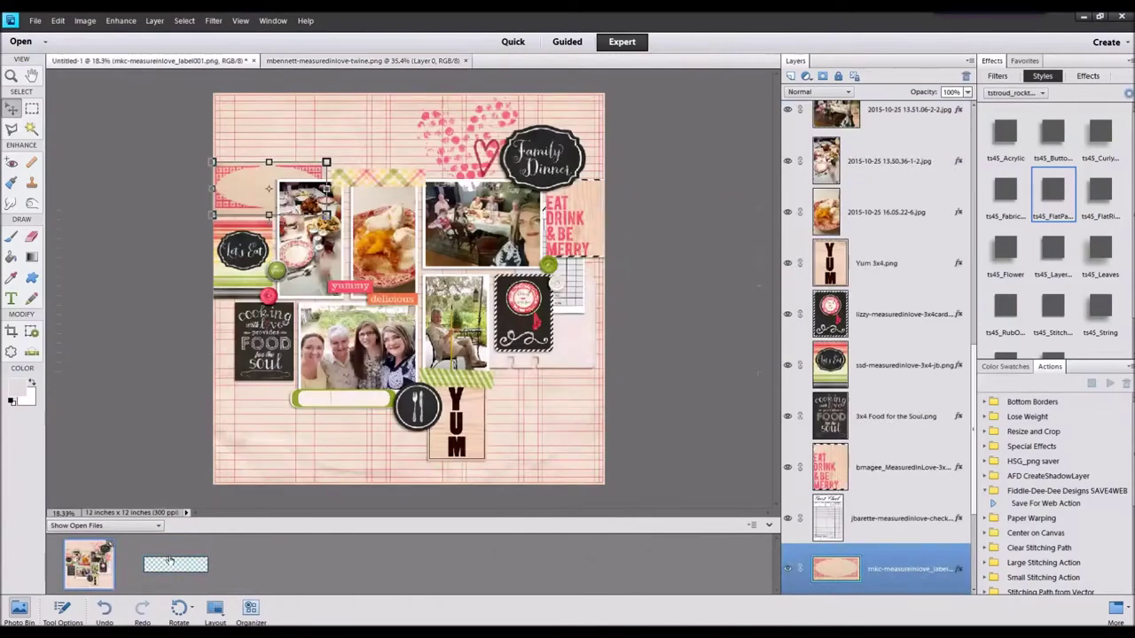
Raise the twine layer near the top of the stack and apply the ts45_String style
{"action": "left_click_drag", "start_coordinate": [884, 569], "coordinate": [878, 147]}
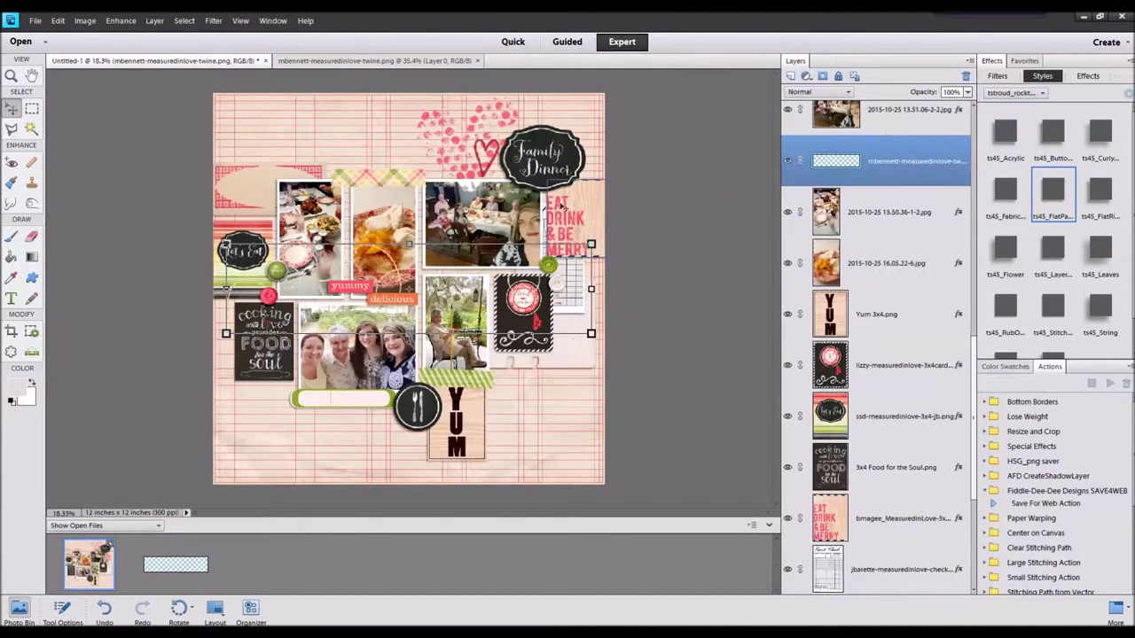
{"action": "left_click", "coordinate": [1097, 312]}
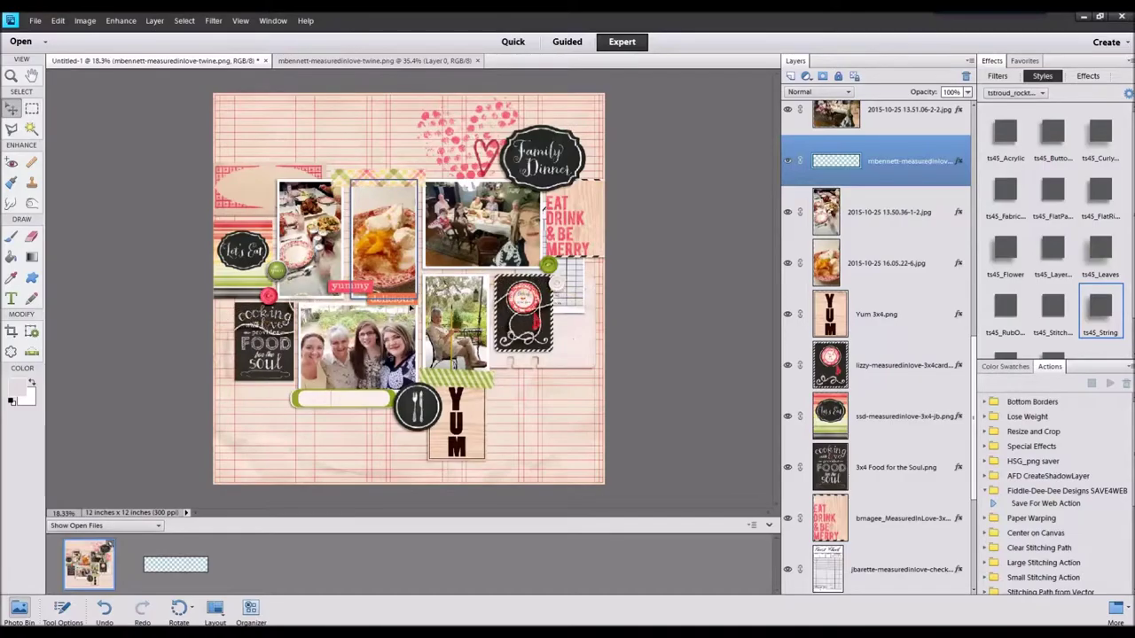
{"action": "left_click", "coordinate": [416, 310]}
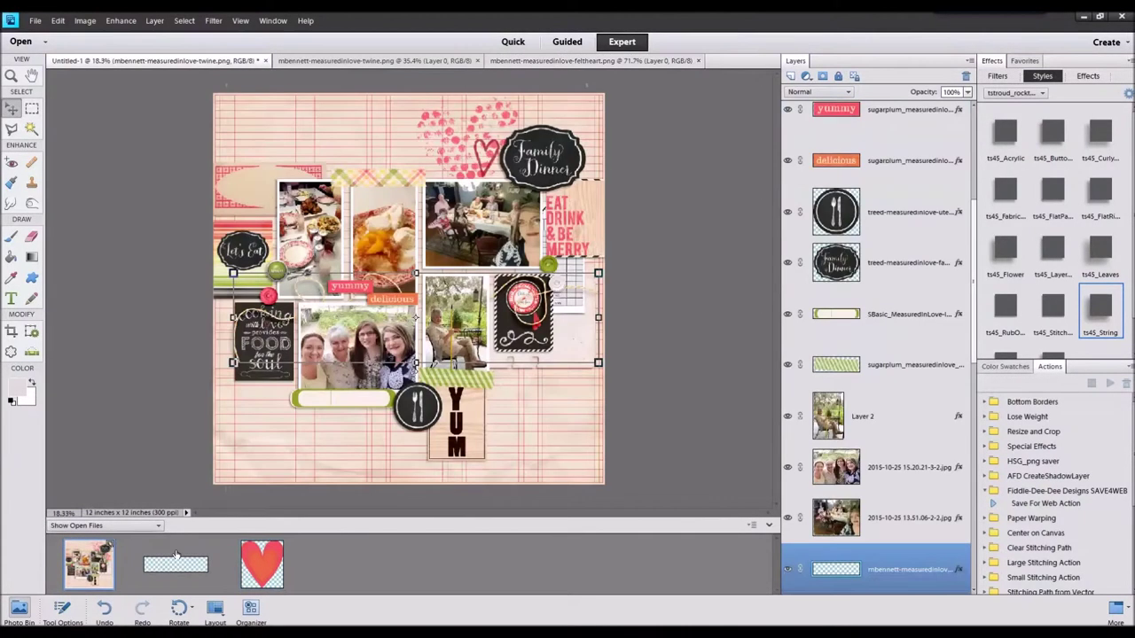
Add a layered-style red felt heart in front at the green label's left end, plus a flat-paper pink top border
{"action": "left_click_drag", "start_coordinate": [417, 286], "coordinate": [436, 175]}
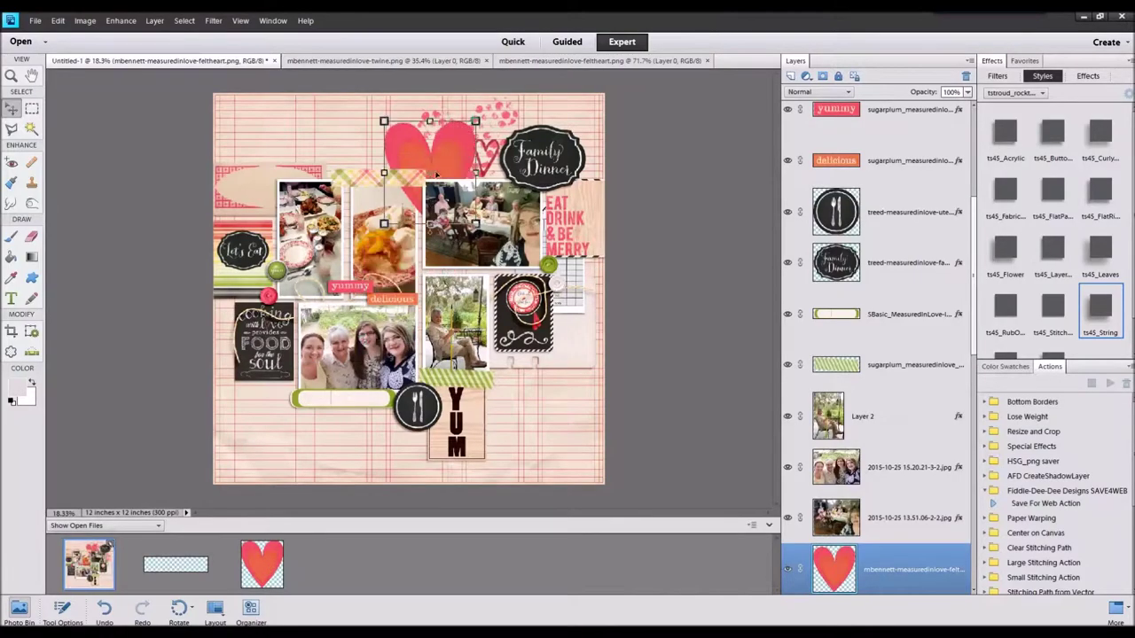
{"action": "double_click", "coordinate": [1050, 248]}
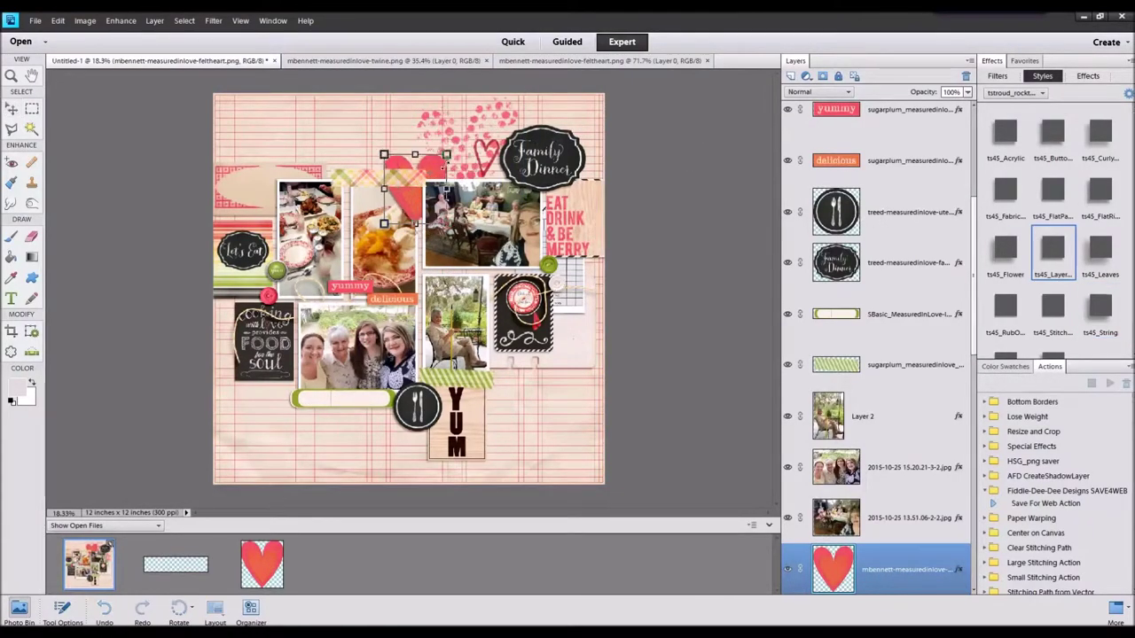
{"action": "left_click_drag", "start_coordinate": [485, 167], "coordinate": [470, 148]}
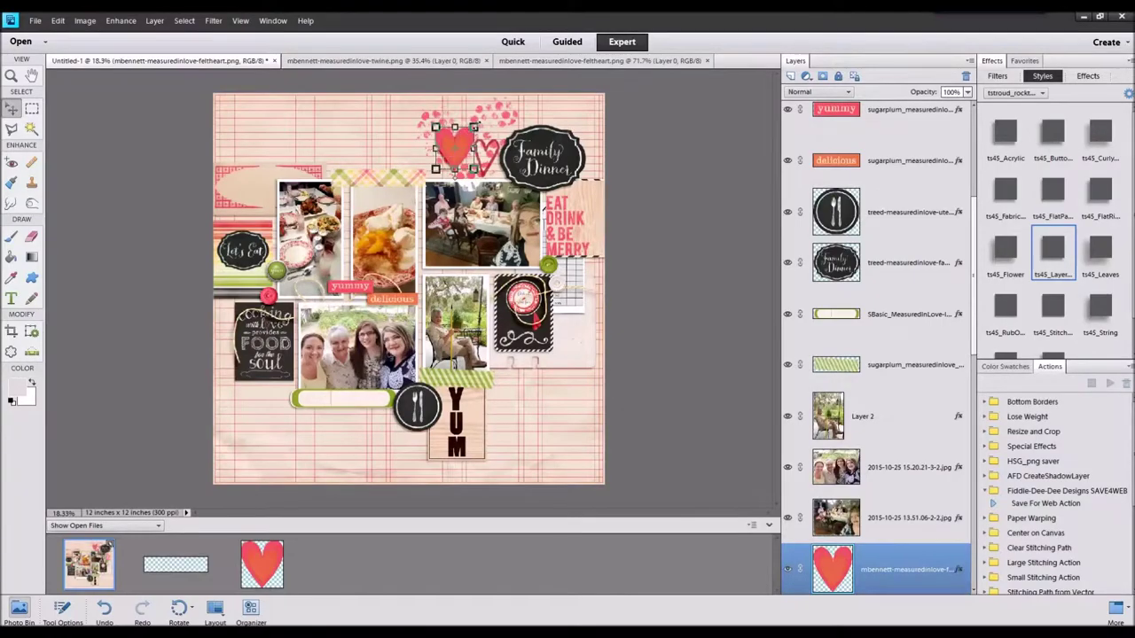
{"action": "left_click_drag", "start_coordinate": [454, 146], "coordinate": [286, 395]}
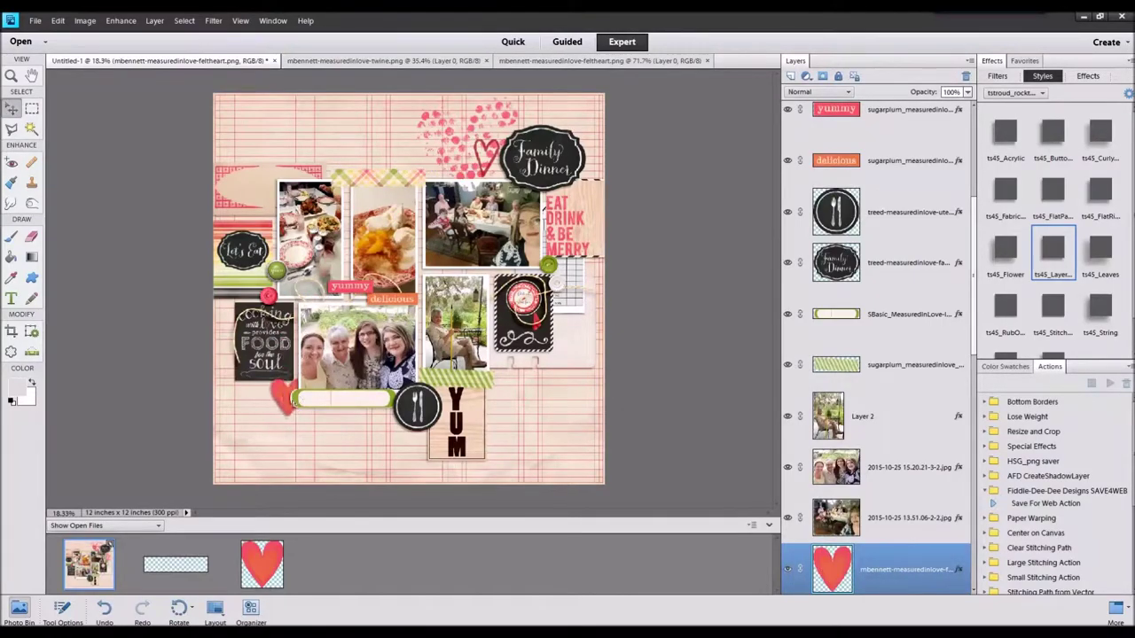
{"action": "right_click", "coordinate": [285, 395]}
{"action": "left_click", "coordinate": [333, 451]}
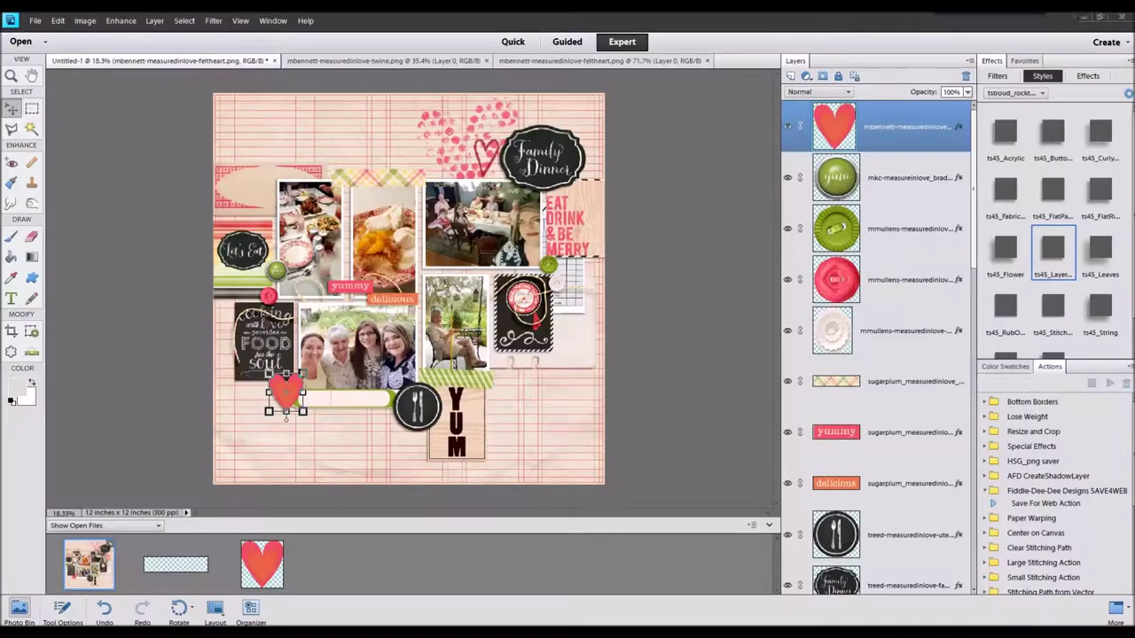
{"action": "mouse_move", "coordinate": [348, 564]}
{"action": "left_mouse_down"}
{"action": "mouse_move", "coordinate": [417, 259]}
{"action": "mouse_move", "coordinate": [416, 71]}
{"action": "left_mouse_up"}
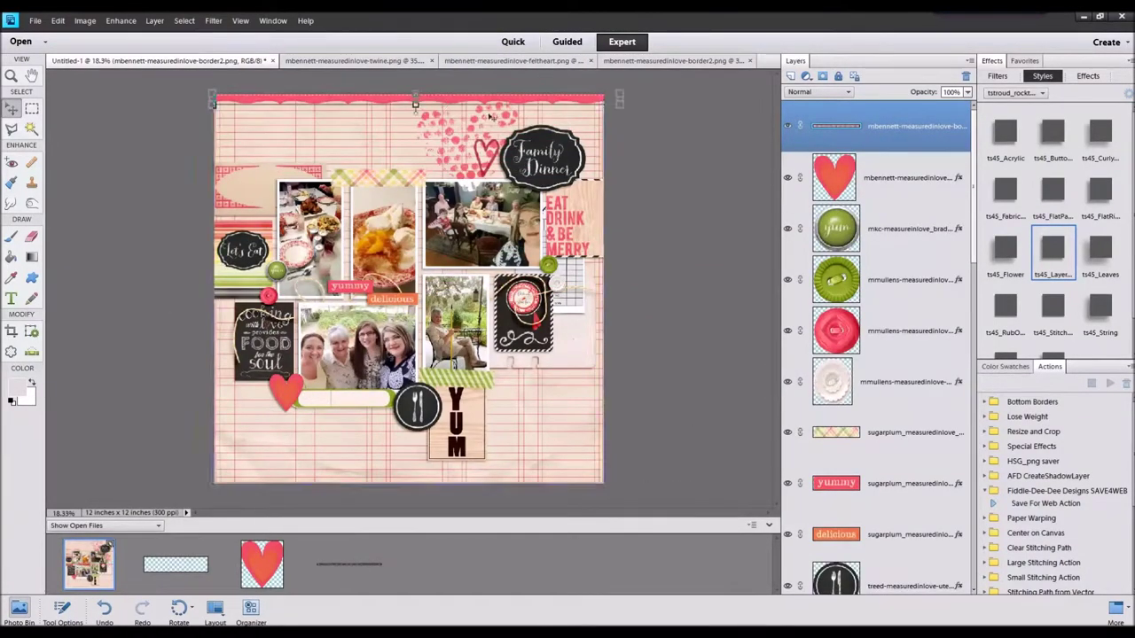
{"action": "left_click", "coordinate": [1052, 200]}
Copy the pink border to the page's bottom edge and flip it vertically
{"action": "left_click_drag", "start_coordinate": [585, 101], "coordinate": [577, 489]}
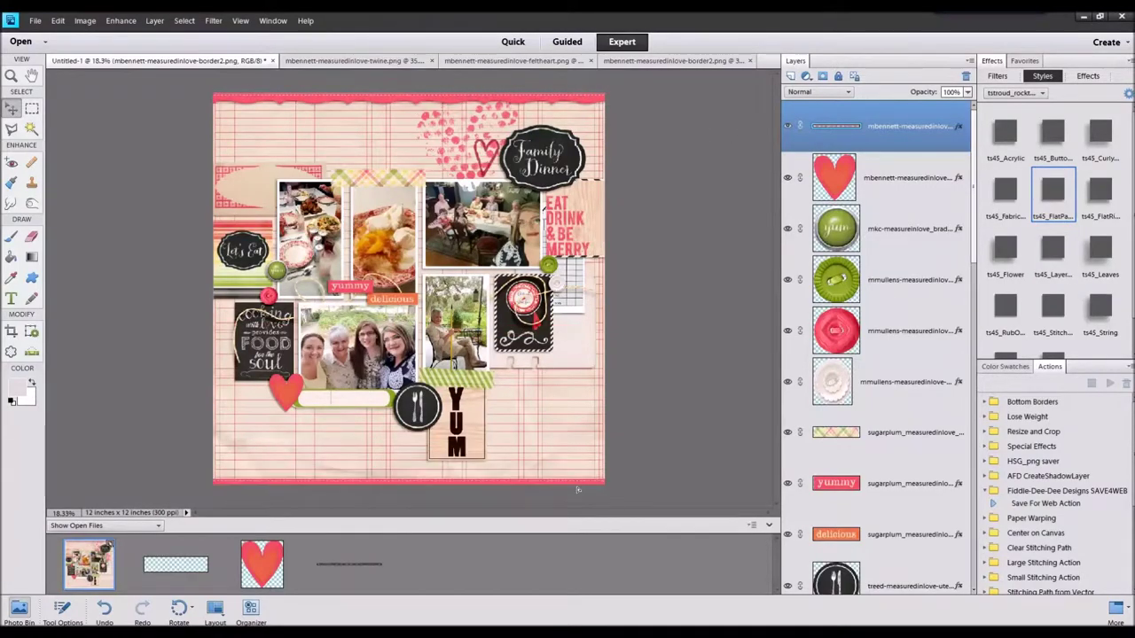
{"action": "left_click", "coordinate": [86, 20]}
{"action": "mouse_move", "coordinate": [133, 33]}
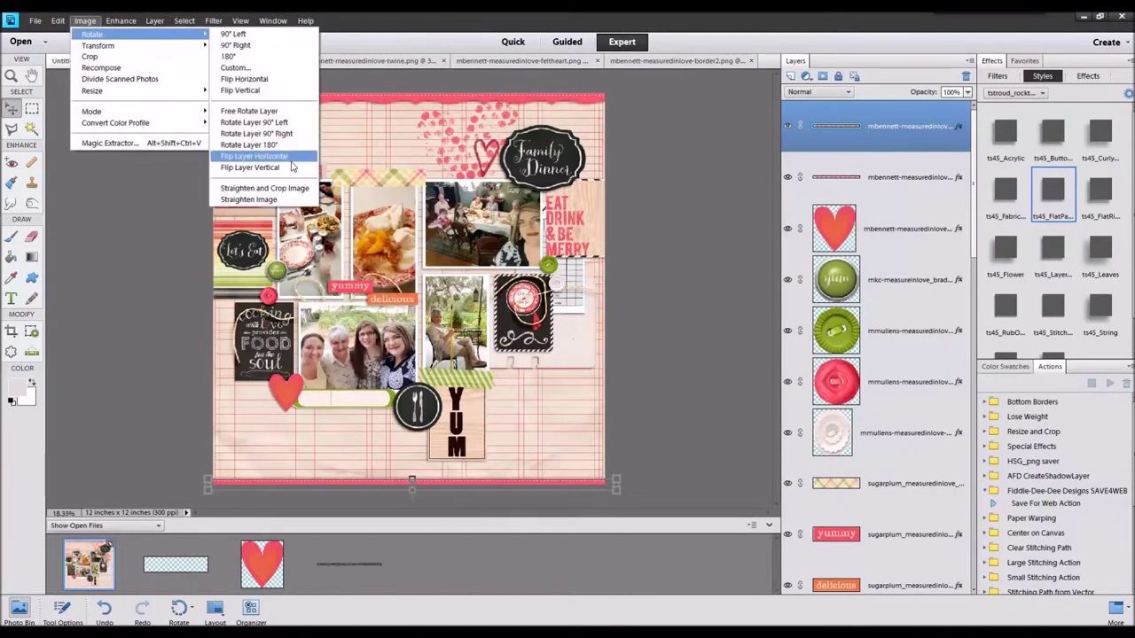
{"action": "left_click", "coordinate": [291, 166]}
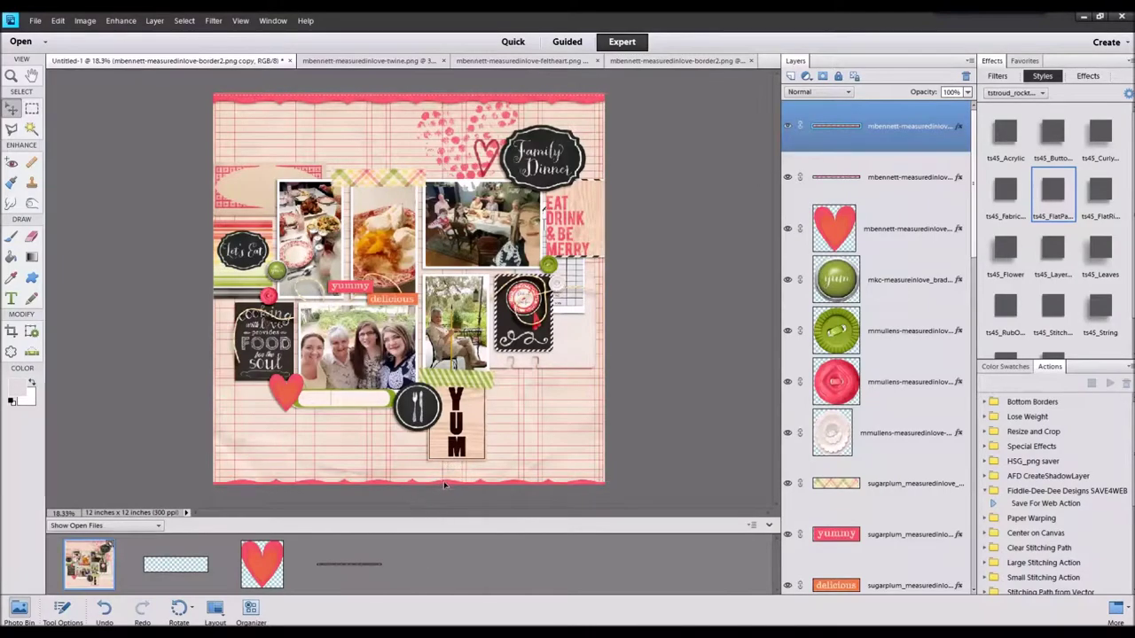
Place the Family word strip on the green label below the heart
{"action": "left_click", "coordinate": [444, 485]}
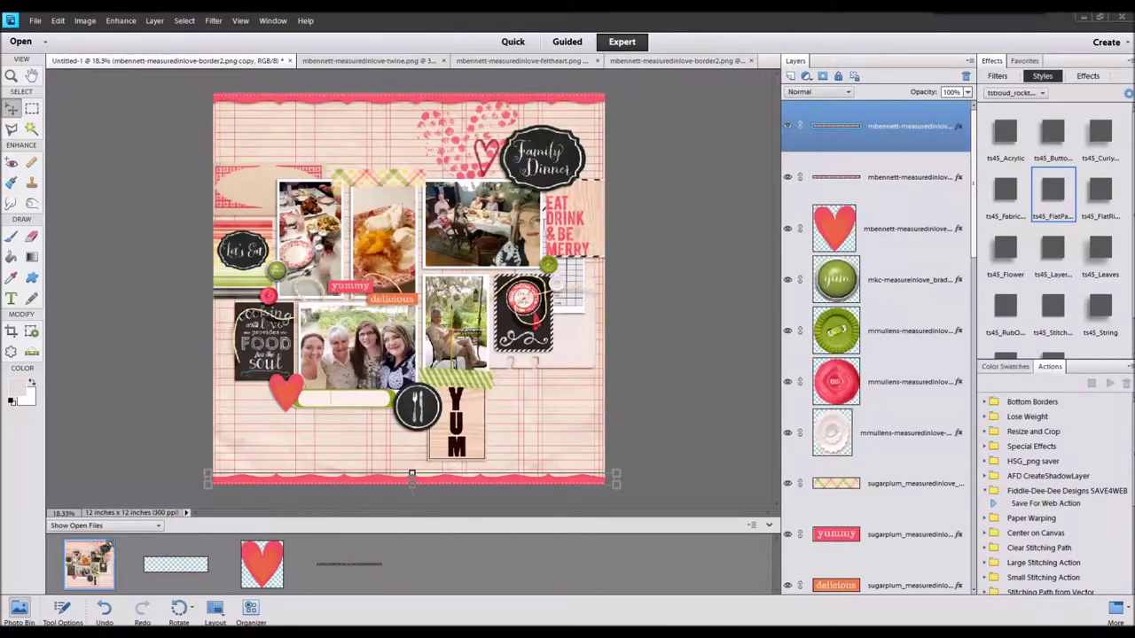
{"action": "left_click", "coordinate": [62, 577]}
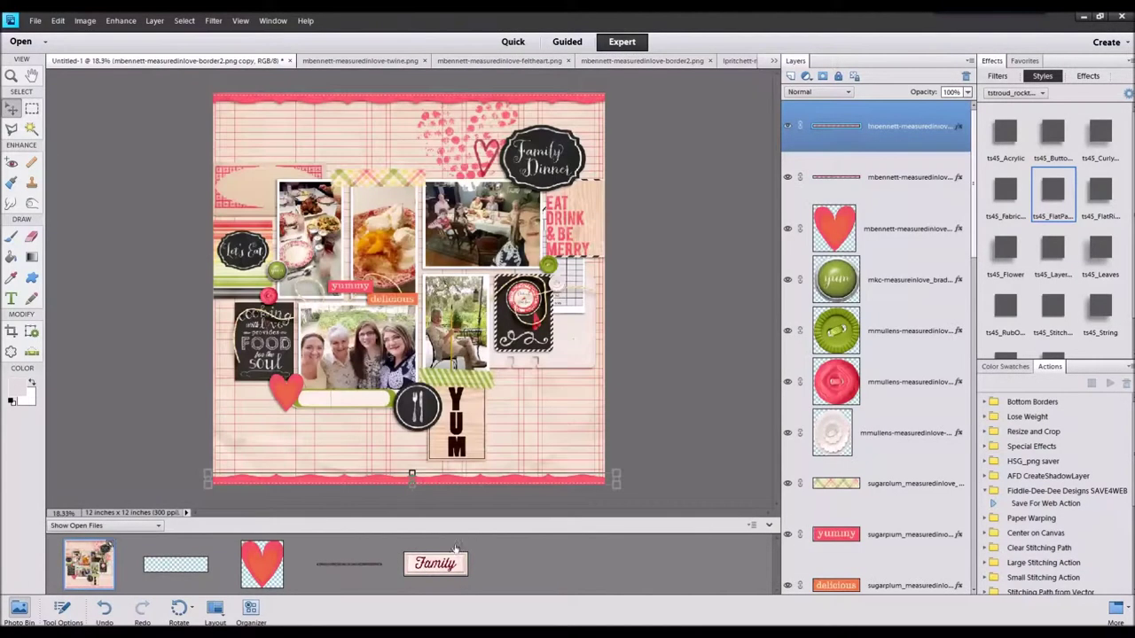
{"action": "mouse_move", "coordinate": [436, 564]}
{"action": "left_mouse_down"}
{"action": "mouse_move", "coordinate": [411, 293]}
{"action": "mouse_move", "coordinate": [510, 298]}
{"action": "mouse_move", "coordinate": [550, 184]}
{"action": "mouse_move", "coordinate": [302, 412]}
{"action": "mouse_move", "coordinate": [365, 418]}
{"action": "left_mouse_up"}
Give the Family word a layered style, nudge it into place, and open the twine images
{"action": "left_click", "coordinate": [1053, 248]}
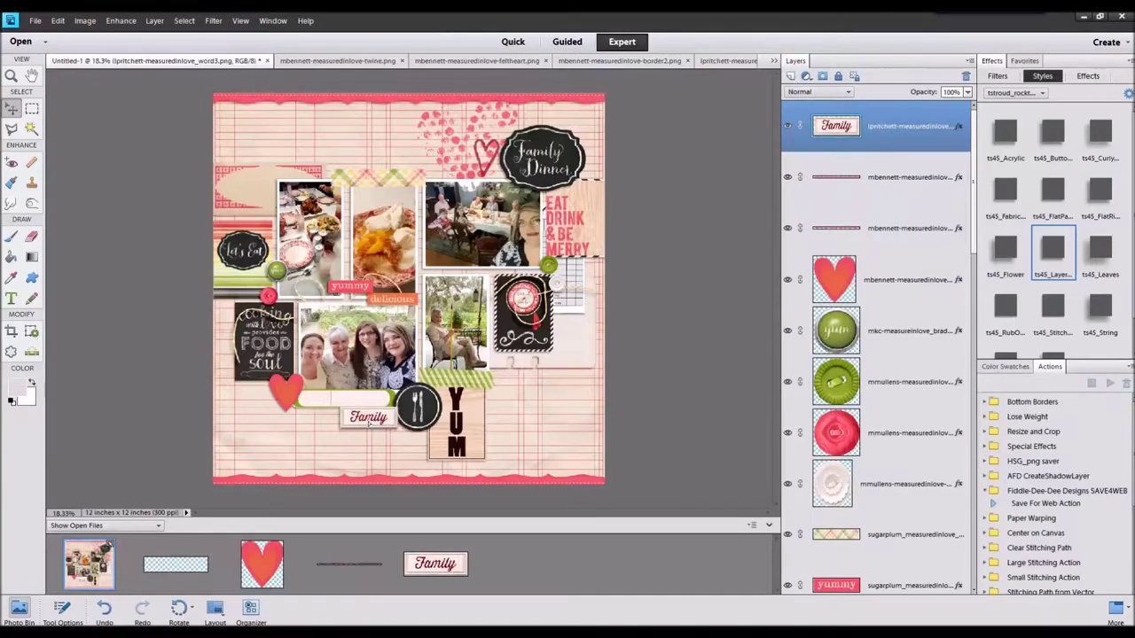
{"action": "left_click_drag", "start_coordinate": [362, 429], "coordinate": [368, 432]}
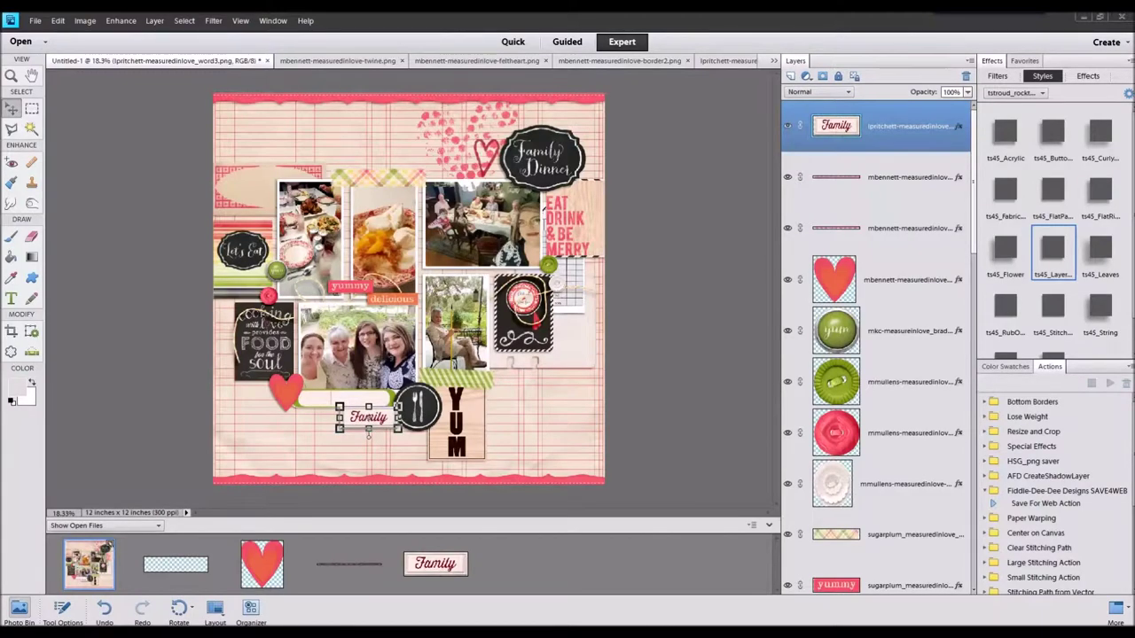
{"action": "left_click", "coordinate": [92, 567]}
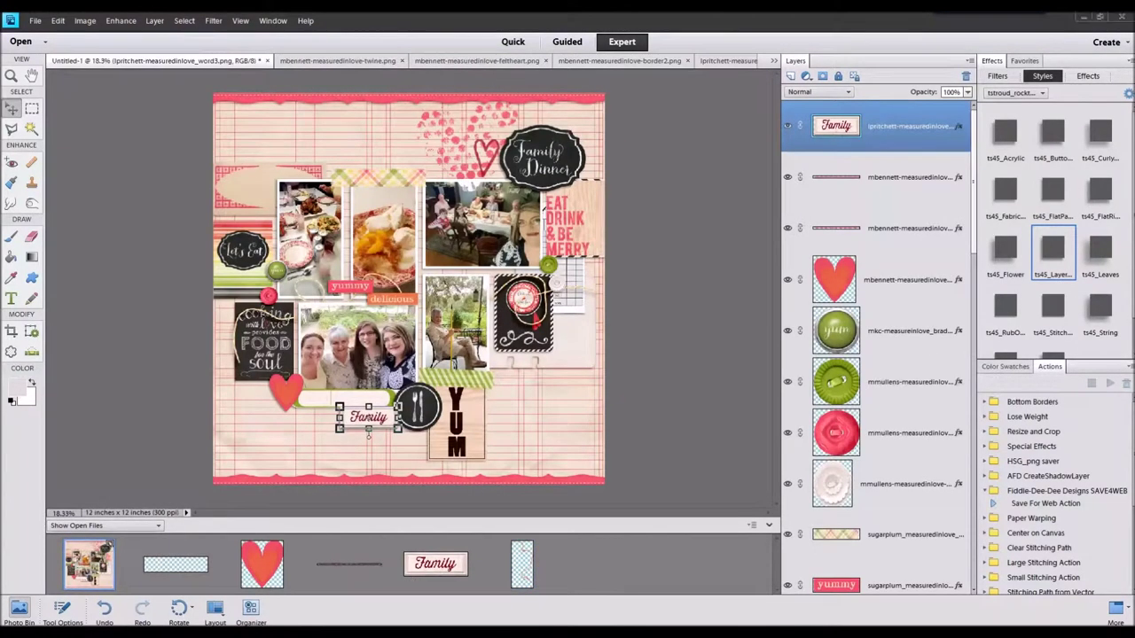
{"action": "left_click", "coordinate": [89, 565]}
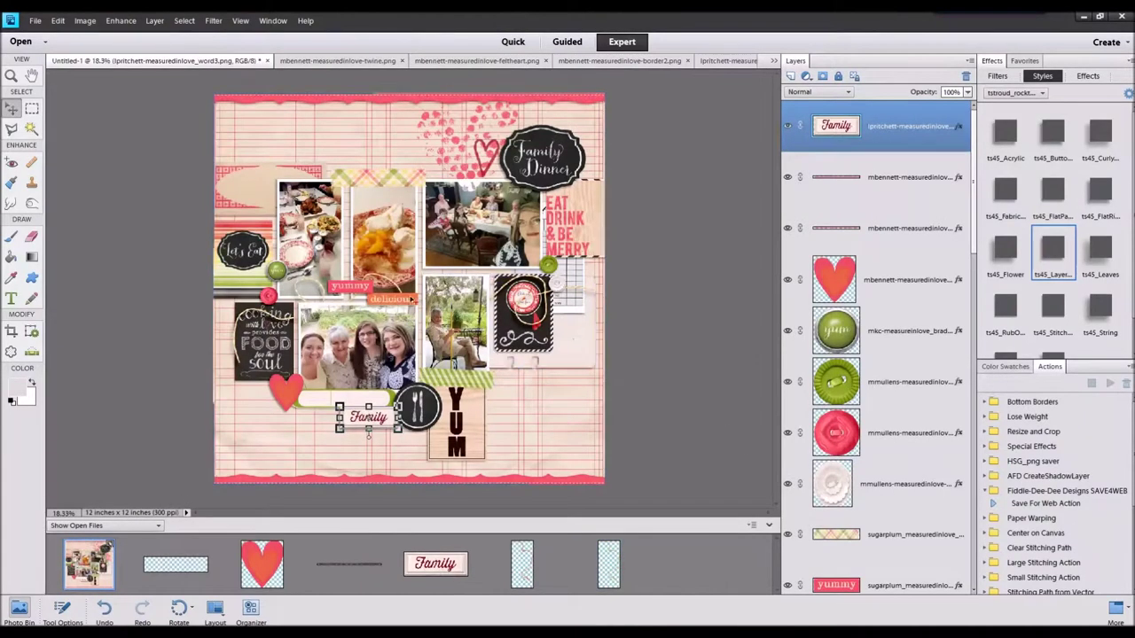
{"action": "left_click", "coordinate": [402, 293]}
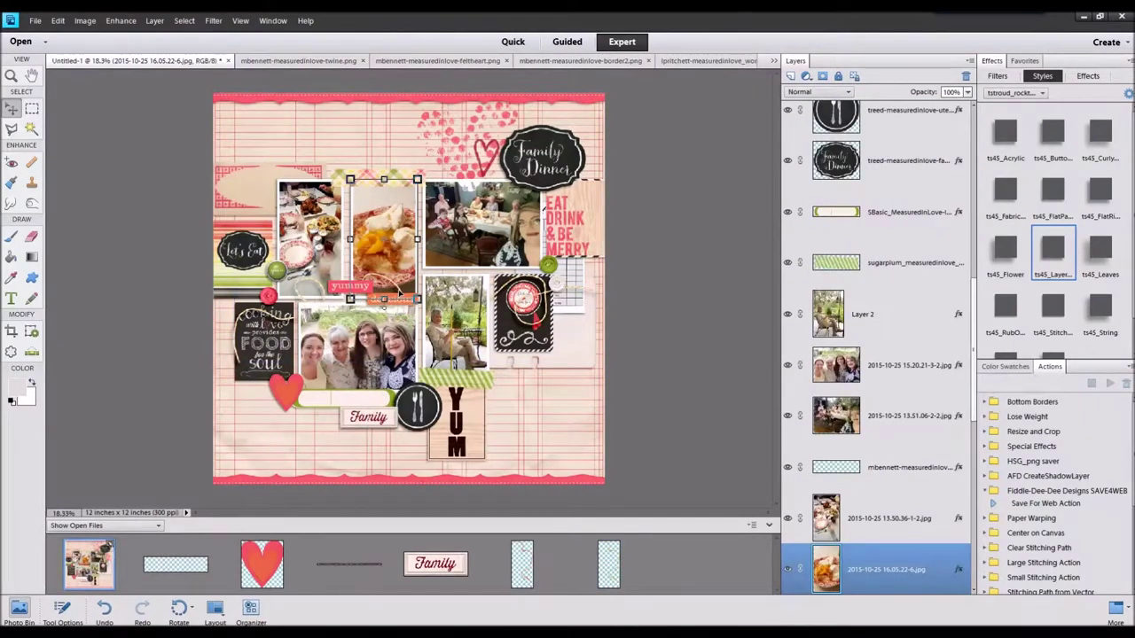
{"action": "left_click", "coordinate": [402, 298]}
Add a ts45_String-styled string, rotated and stretched diagonally across the lower layout
{"action": "left_click_drag", "start_coordinate": [587, 451], "coordinate": [608, 298]}
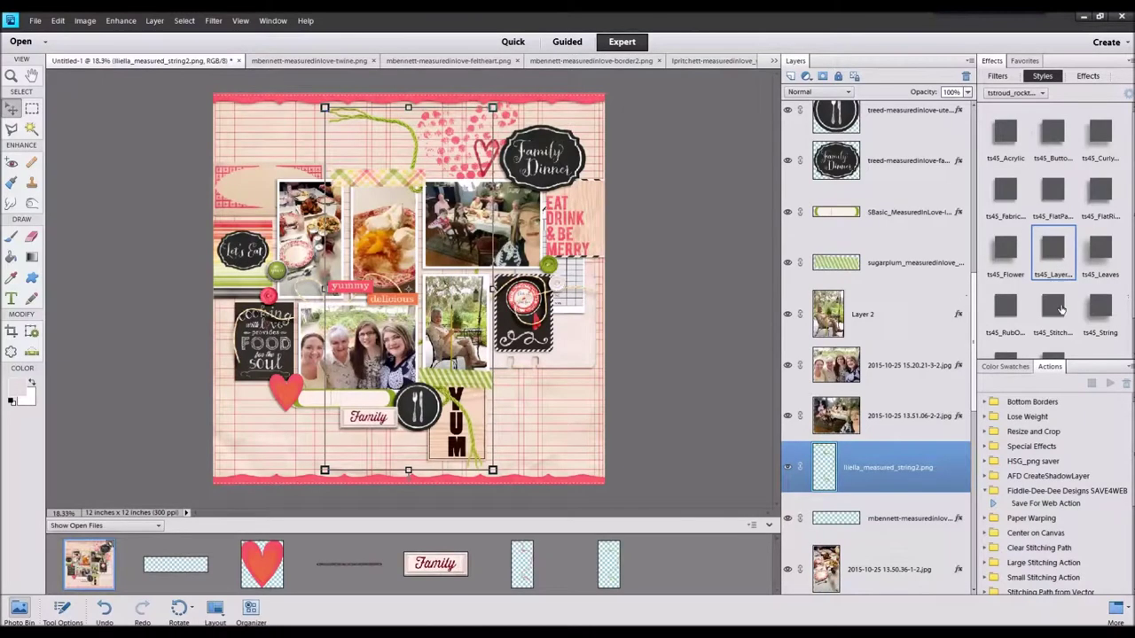
{"action": "left_click", "coordinate": [1096, 310]}
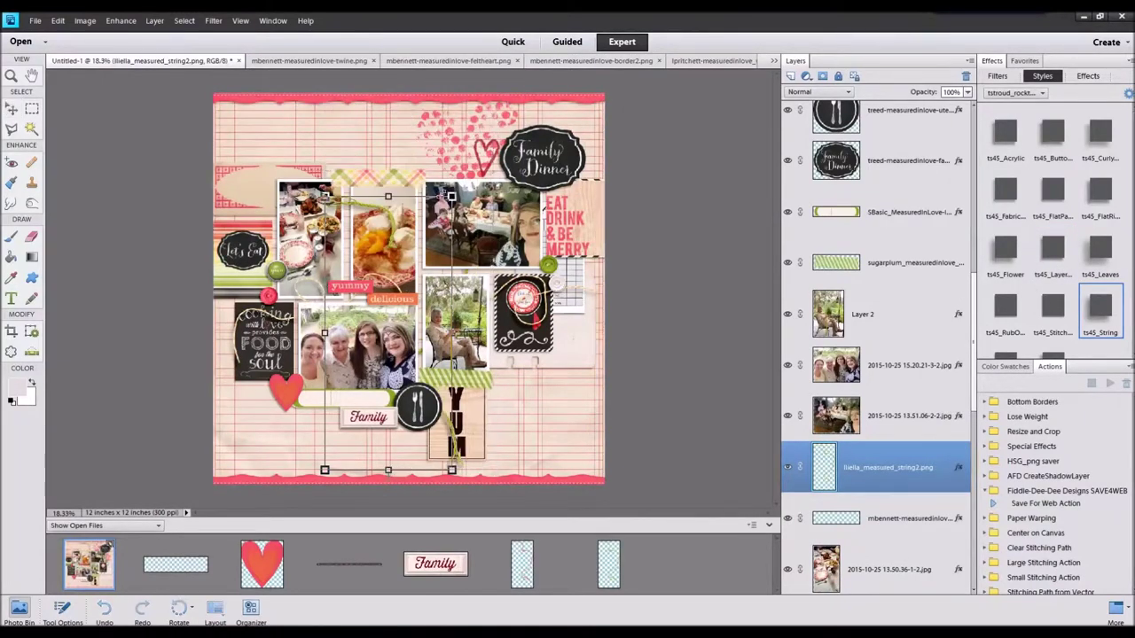
{"action": "mouse_move", "coordinate": [452, 196]}
{"action": "left_mouse_down"}
{"action": "mouse_move", "coordinate": [528, 284]}
{"action": "mouse_move", "coordinate": [521, 251]}
{"action": "mouse_move", "coordinate": [522, 270]}
{"action": "left_mouse_up"}
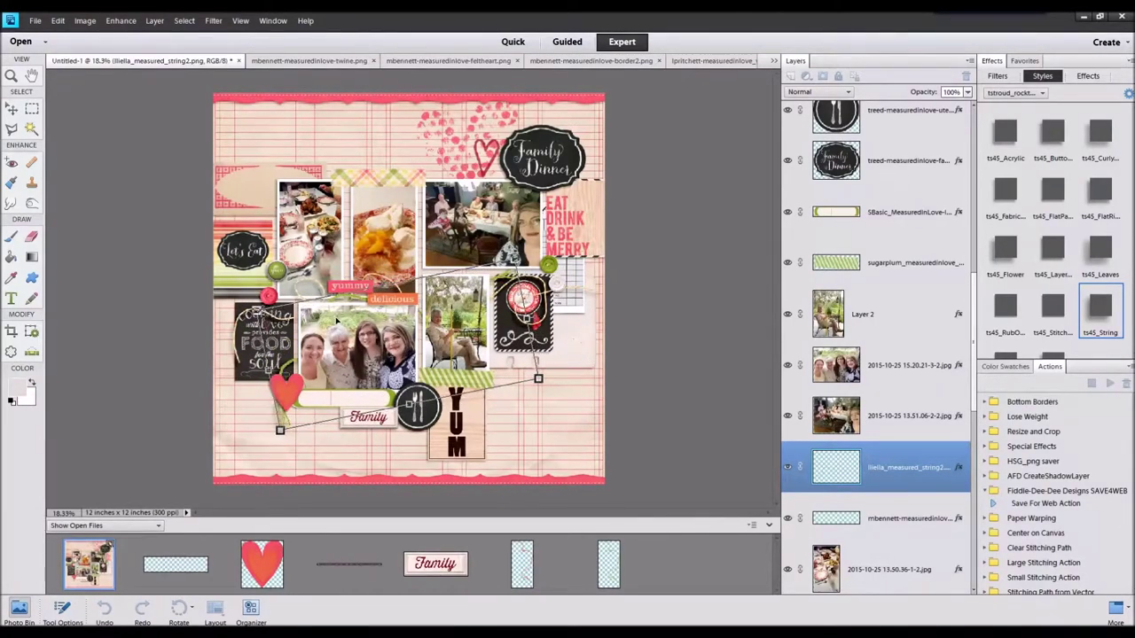
{"action": "left_click", "coordinate": [295, 439]}
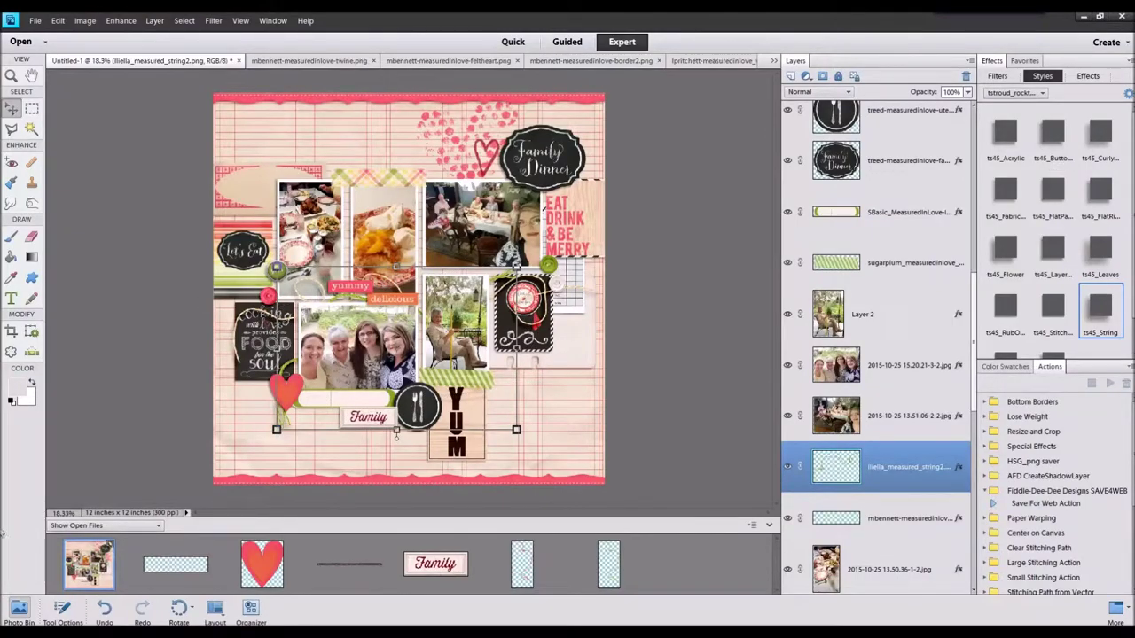
Close every open file except the scrapbook layout
{"action": "left_click", "coordinate": [180, 572]}
{"action": "right_click", "coordinate": [603, 568]}
{"action": "left_click", "coordinate": [617, 406]}
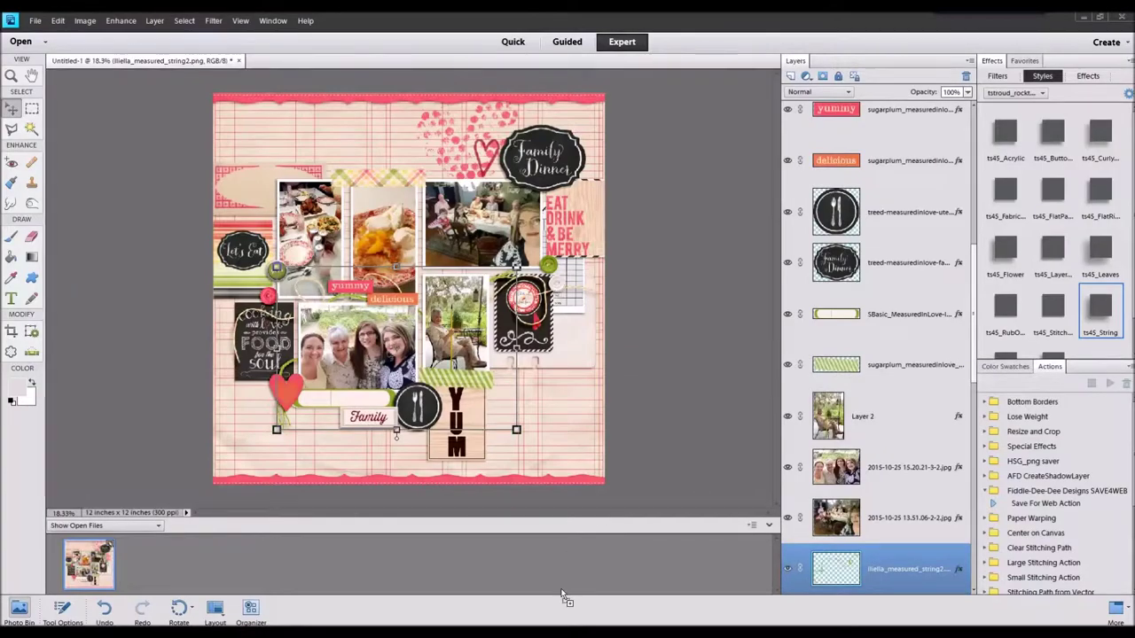
{"action": "scroll", "coordinate": [933, 471], "scroll_direction": "up", "scroll_amount": 10}
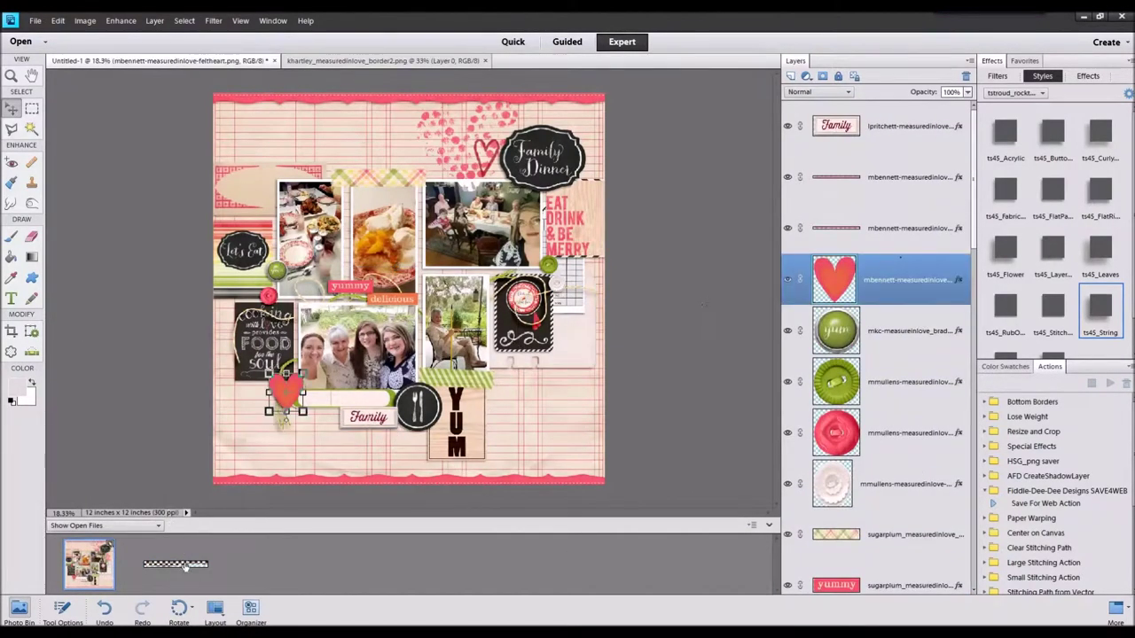
Lay checkered borders along the top and bottom edges, giving the bottom one the ts45_FlatPa style
{"action": "left_click_drag", "start_coordinate": [459, 286], "coordinate": [458, 100]}
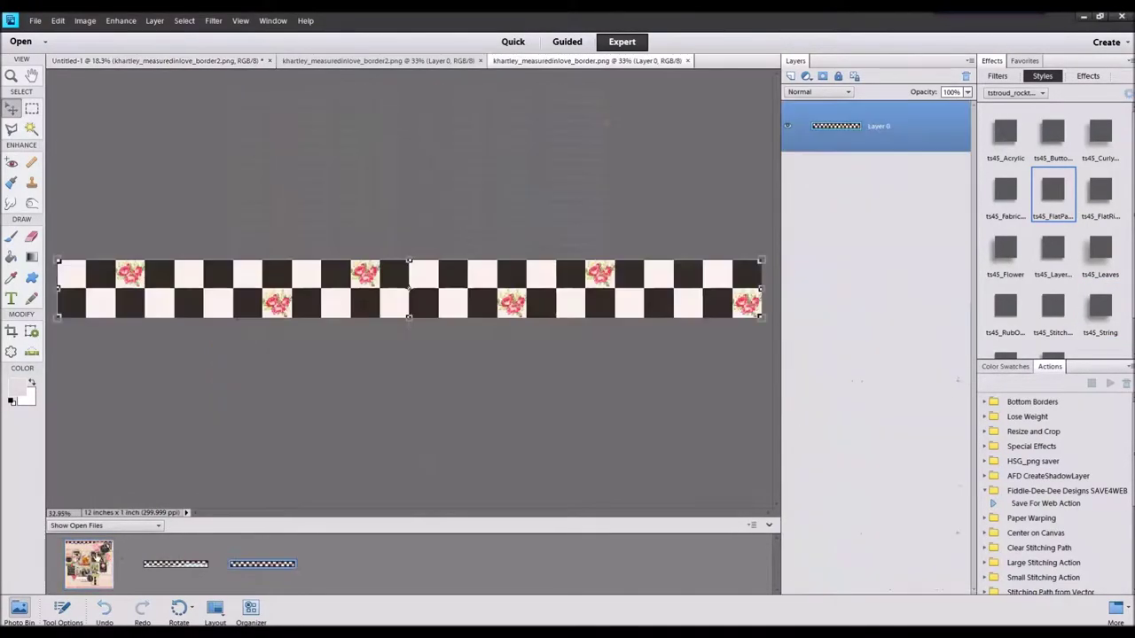
{"action": "left_click", "coordinate": [896, 176]}
{"action": "left_click", "coordinate": [892, 329]}
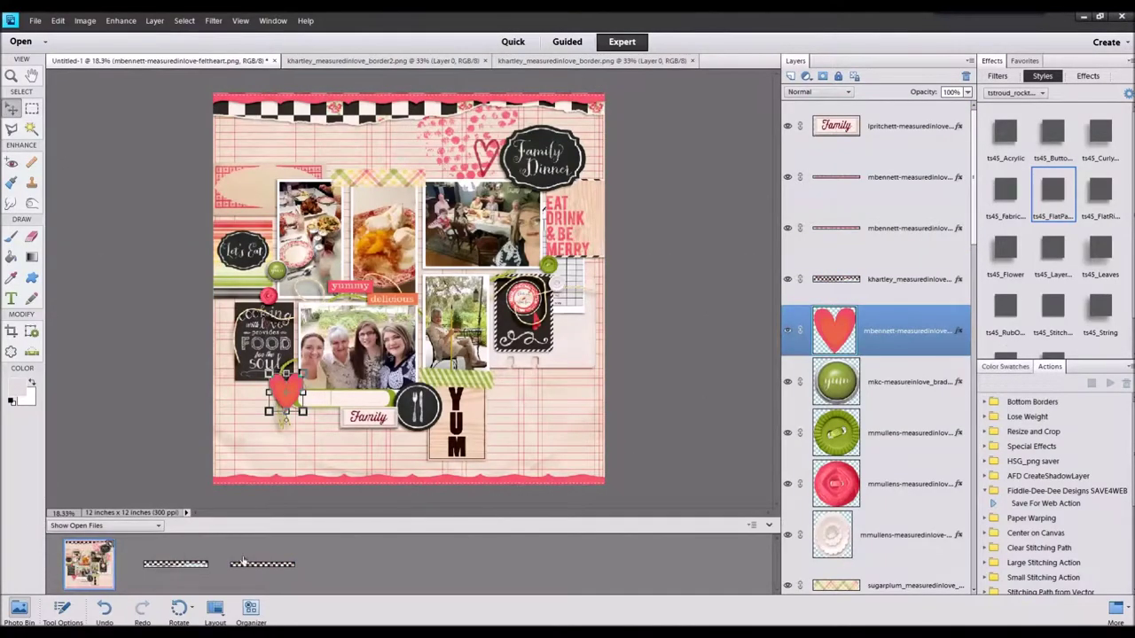
{"action": "mouse_move", "coordinate": [257, 564]}
{"action": "left_mouse_down"}
{"action": "mouse_move", "coordinate": [488, 318]}
{"action": "mouse_move", "coordinate": [497, 485]}
{"action": "left_mouse_up"}
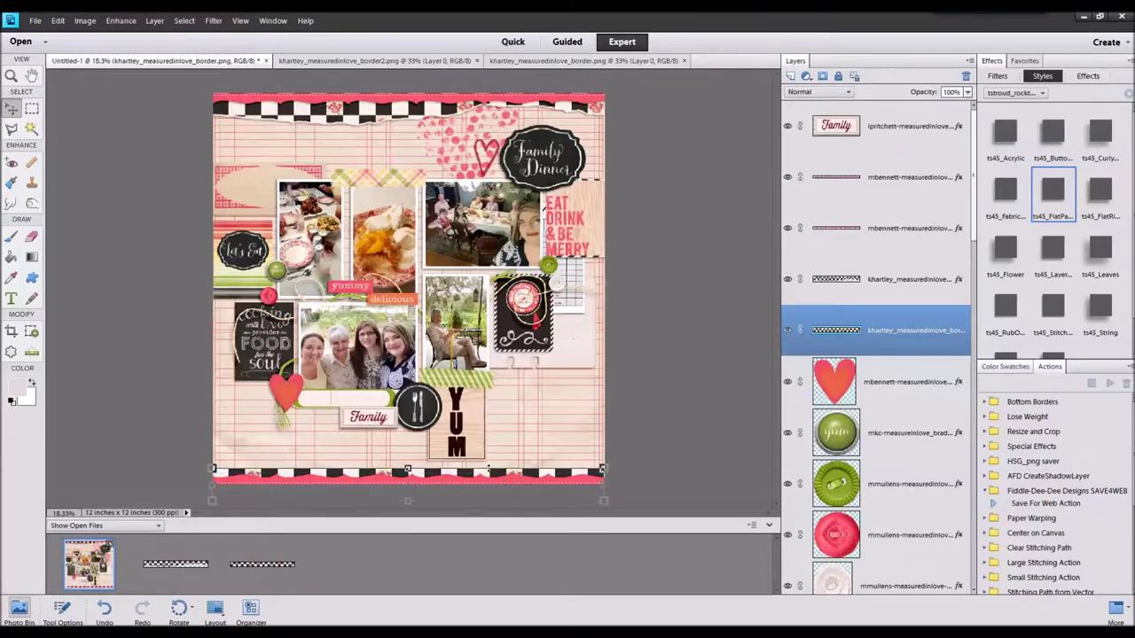
{"action": "left_click", "coordinate": [1058, 195]}
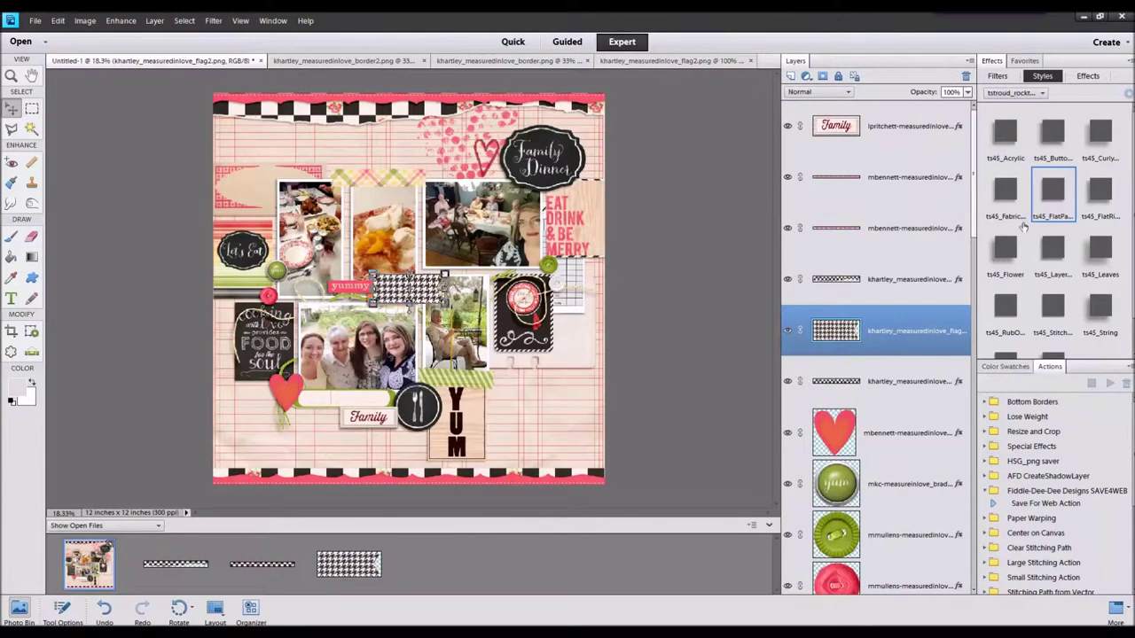
Rotate the houndstooth flag 90° right and hang it beneath the Food for the Soul card
{"action": "left_click", "coordinate": [85, 20]}
{"action": "mouse_move", "coordinate": [97, 37]}
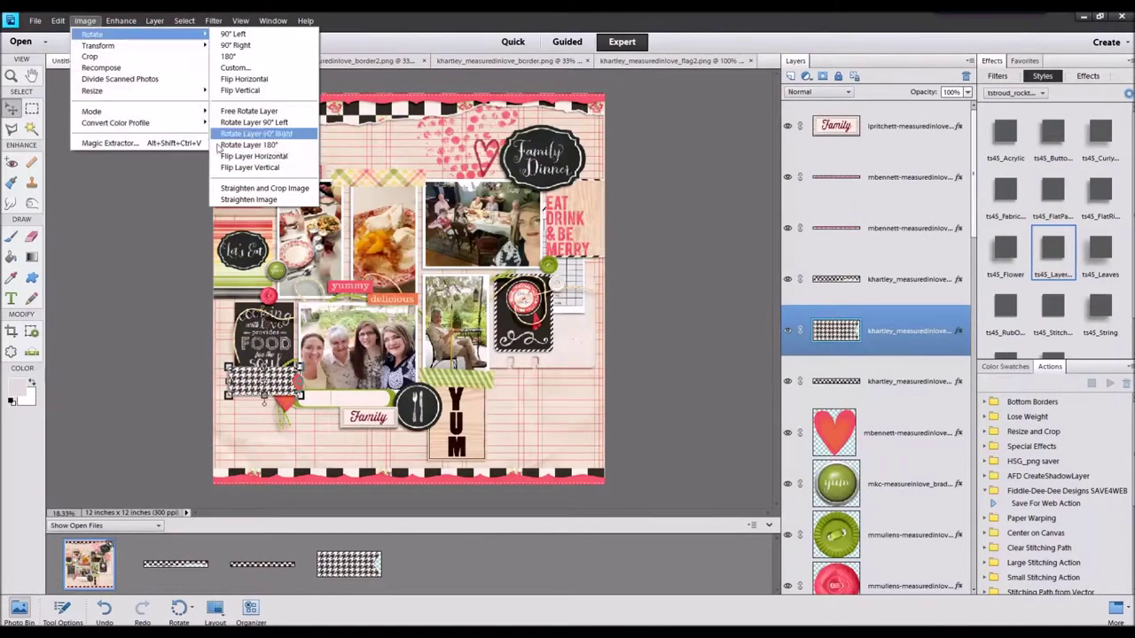
{"action": "left_click", "coordinate": [261, 133]}
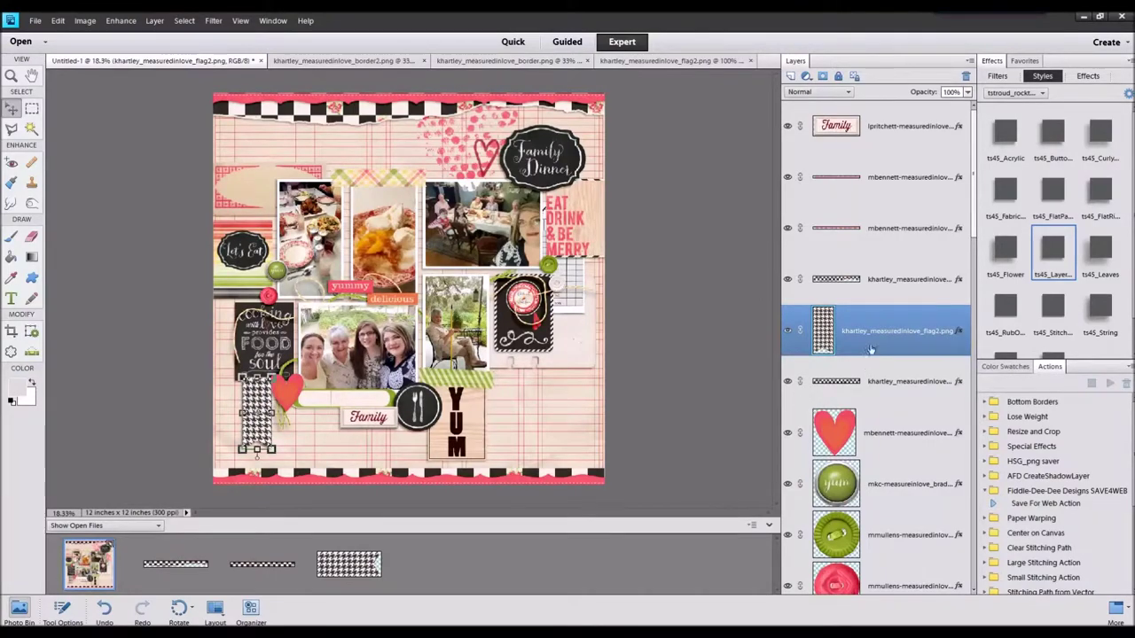
{"action": "mouse_move", "coordinate": [874, 352]}
{"action": "left_mouse_down"}
{"action": "mouse_move", "coordinate": [878, 217]}
{"action": "mouse_move", "coordinate": [914, 615]}
{"action": "mouse_move", "coordinate": [896, 470]}
{"action": "left_mouse_up"}
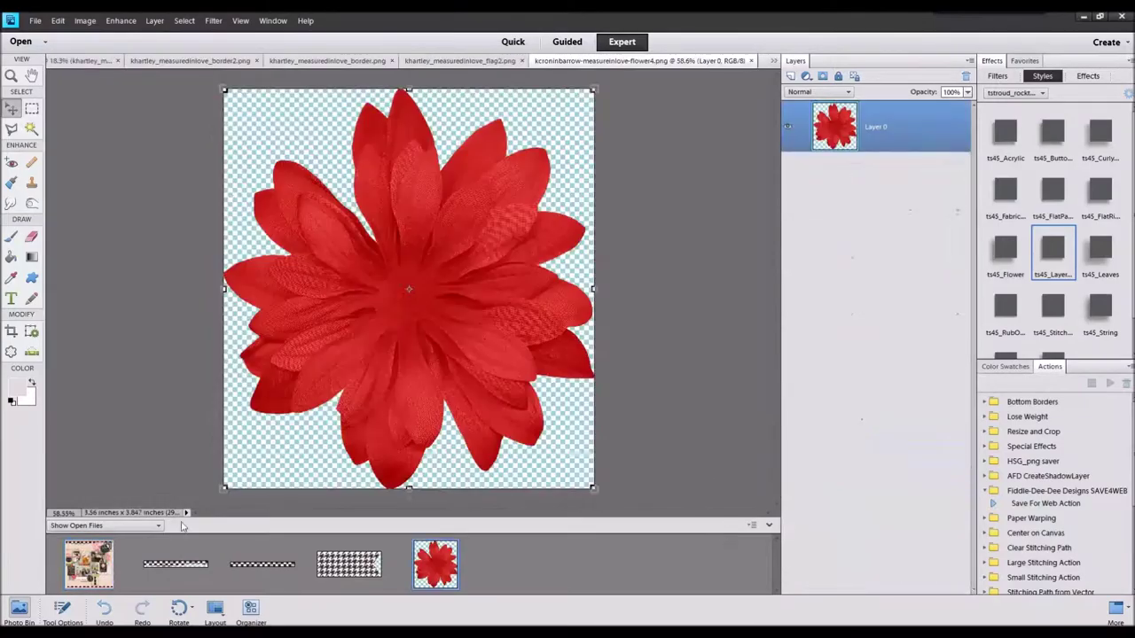
Bring the red flower to front, give it the ts45_Flower style, and shrink it beside YUM
{"action": "right_click", "coordinate": [566, 387]}
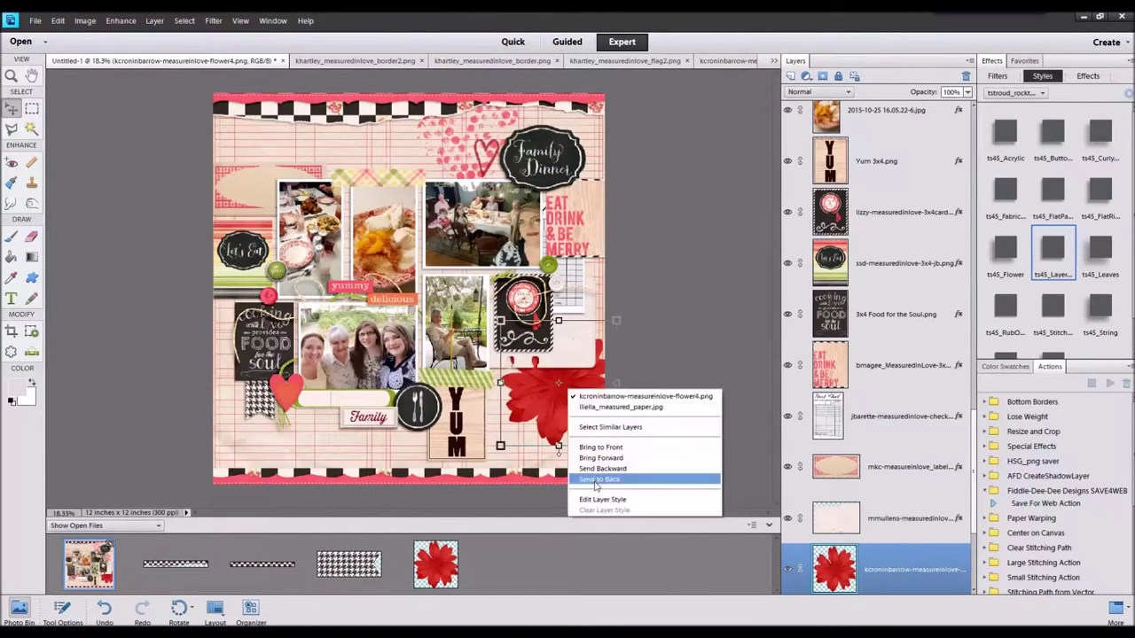
{"action": "left_click", "coordinate": [620, 457]}
{"action": "left_click", "coordinate": [1024, 267]}
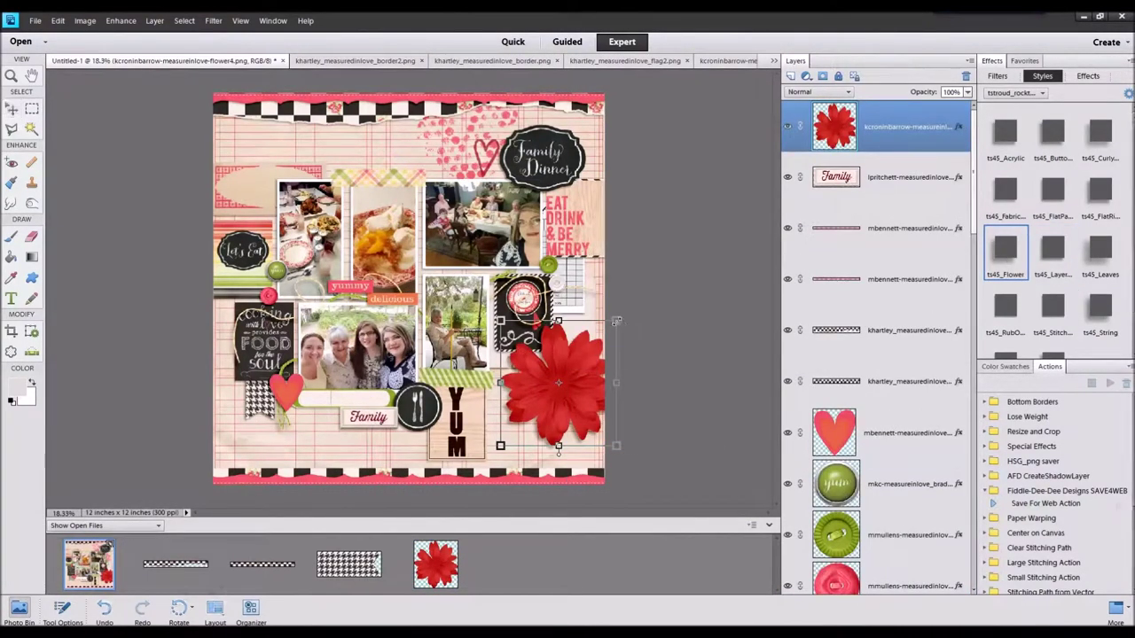
{"action": "left_click_drag", "start_coordinate": [617, 324], "coordinate": [570, 367]}
{"action": "left_click_drag", "start_coordinate": [536, 407], "coordinate": [513, 401]}
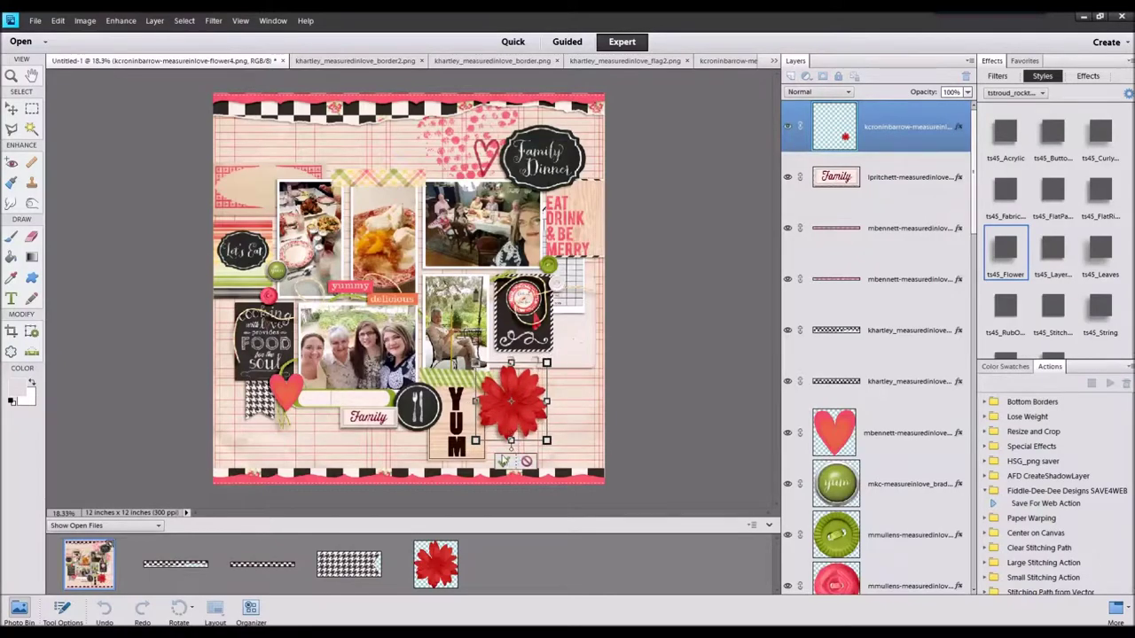
{"action": "left_click", "coordinate": [503, 460]}
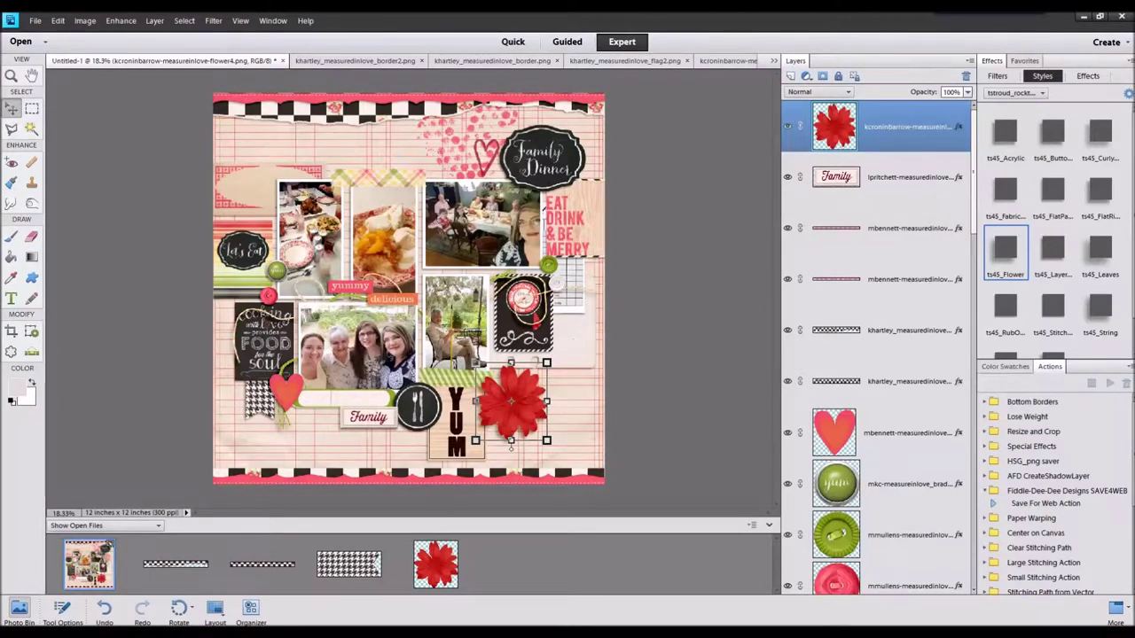
Close the spare flower file and drop the star strip onto the layout
{"action": "right_click", "coordinate": [450, 561]}
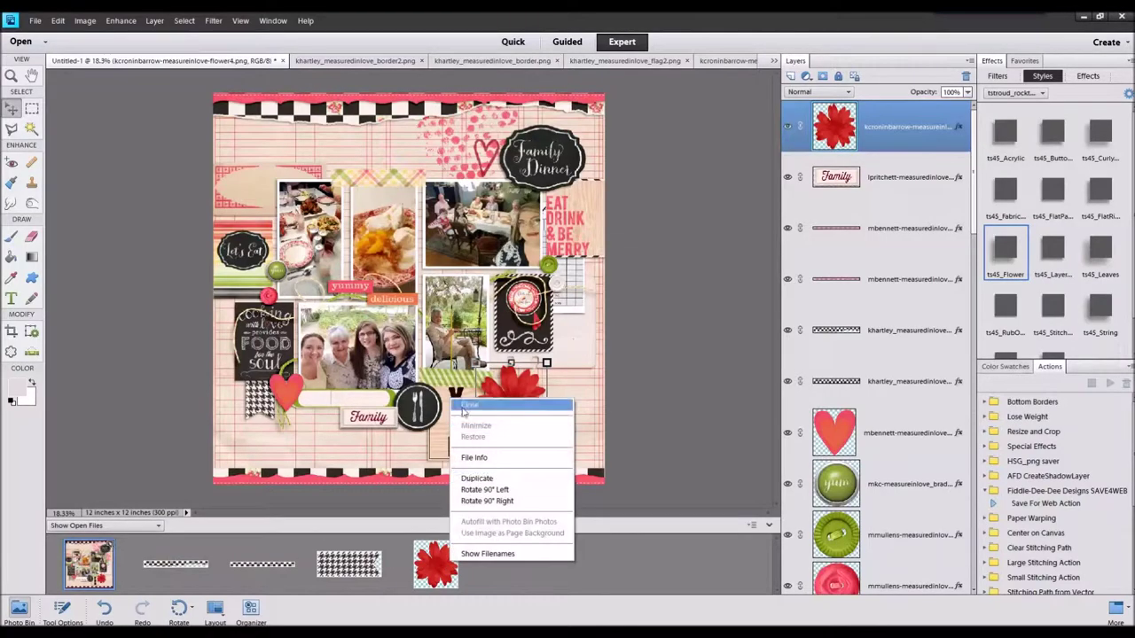
{"action": "left_click", "coordinate": [465, 405]}
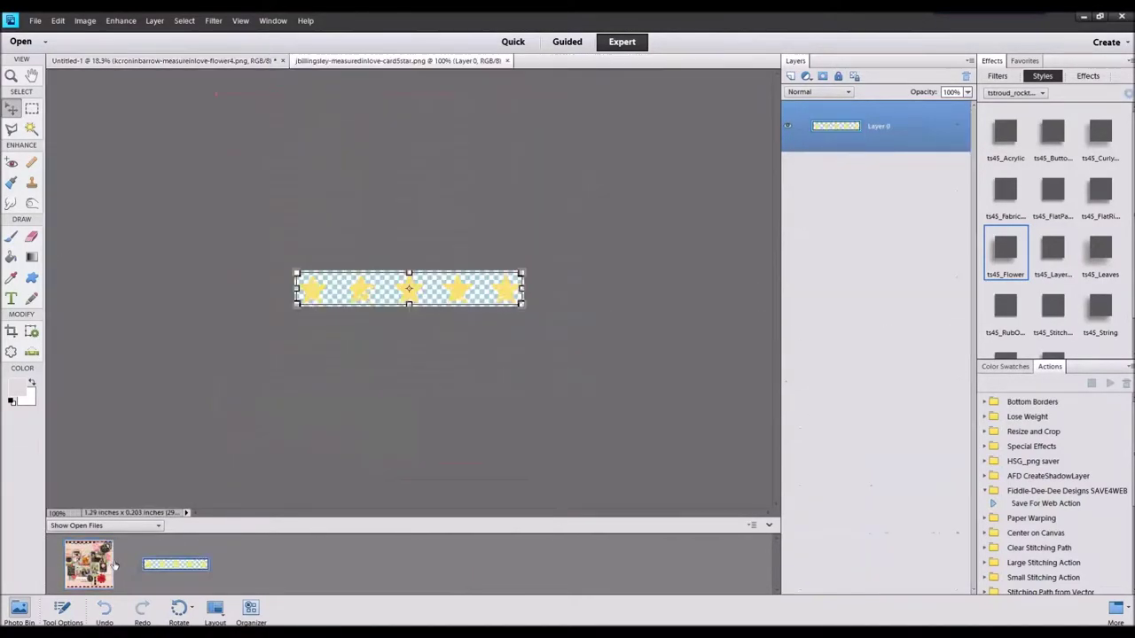
{"action": "left_click", "coordinate": [111, 566]}
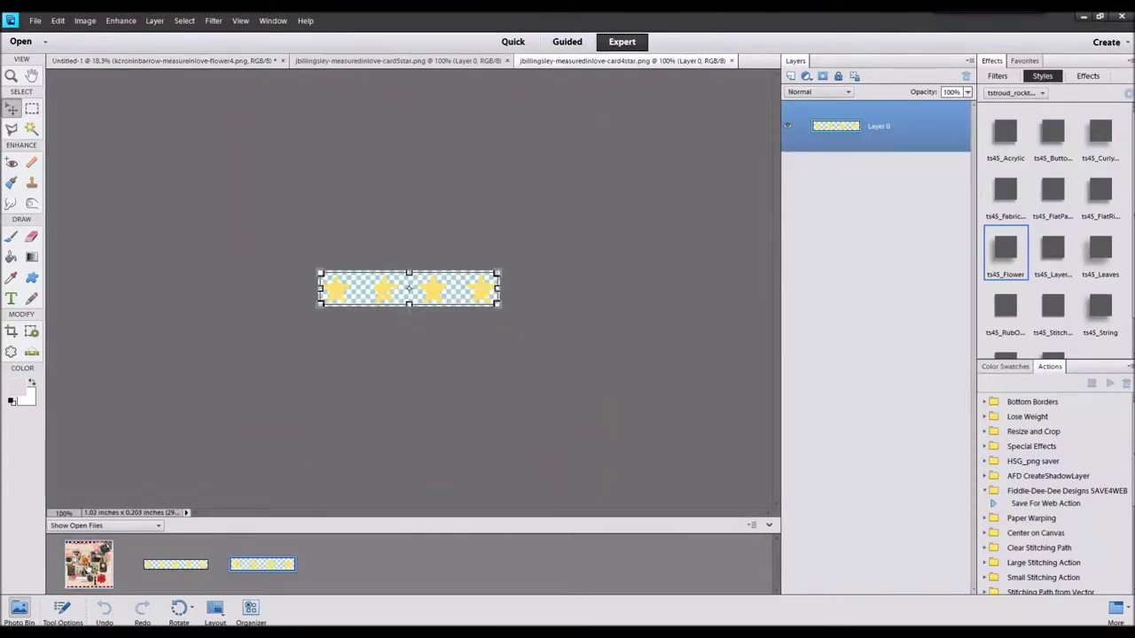
{"action": "left_click", "coordinate": [89, 564]}
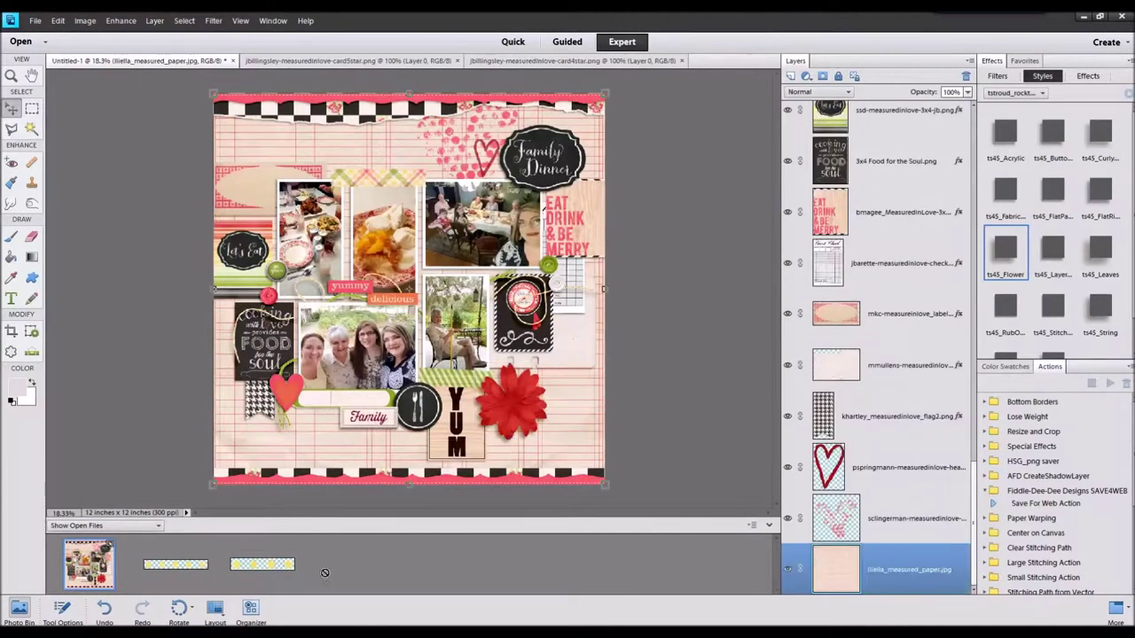
{"action": "left_click_drag", "start_coordinate": [325, 572], "coordinate": [580, 383]}
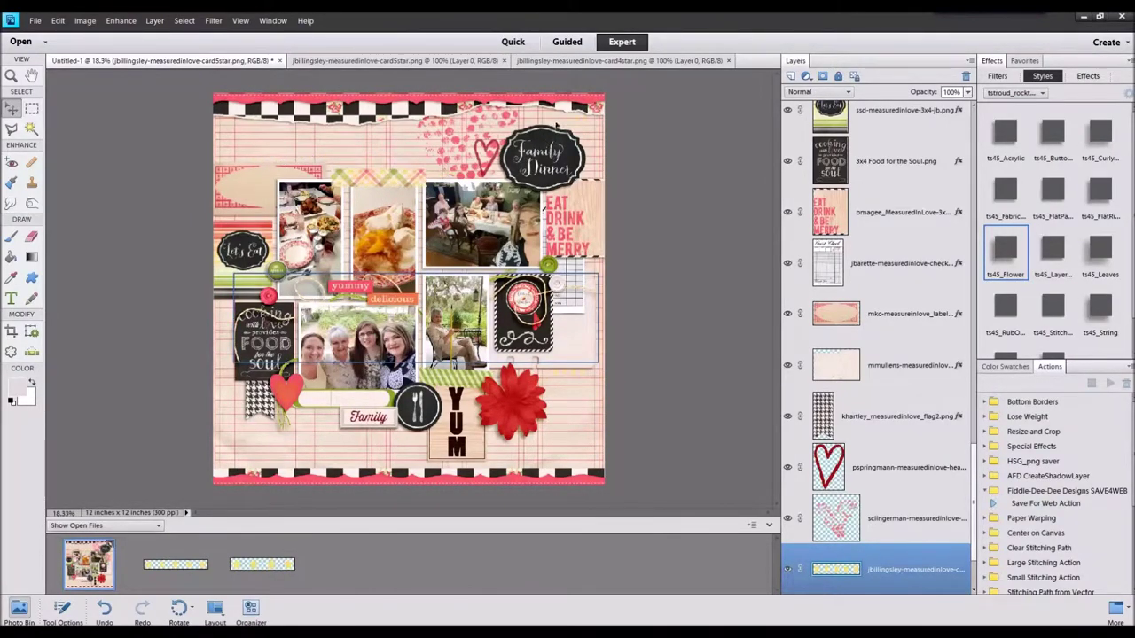
{"action": "left_click", "coordinate": [257, 162]}
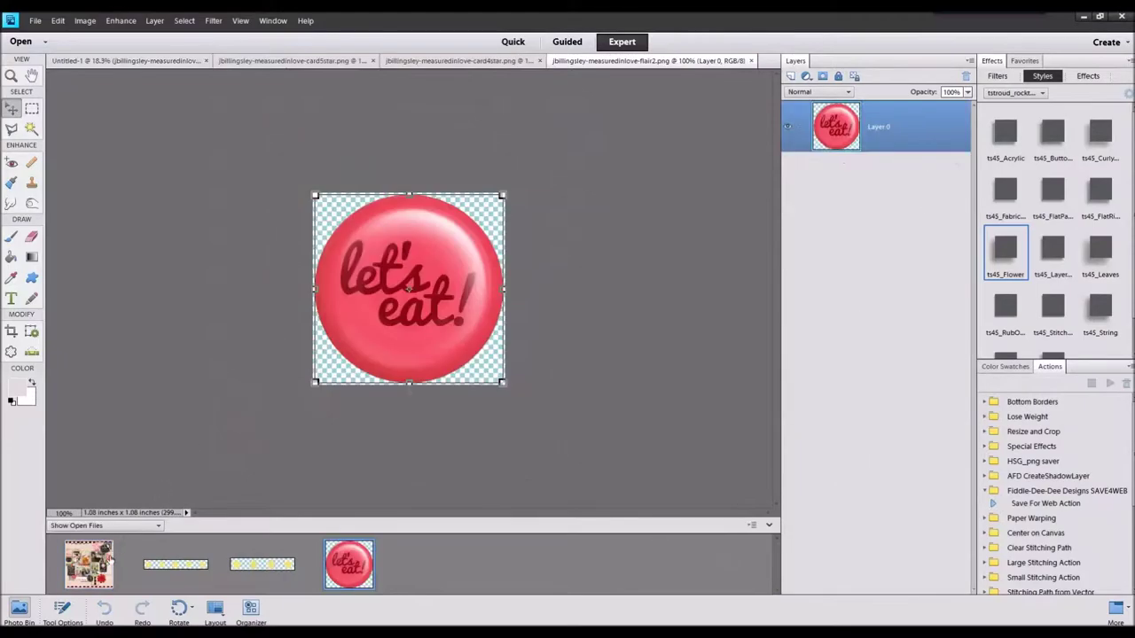
Add the Let's Eat flair beside Family Dinner and bring it to front
{"action": "left_click", "coordinate": [106, 559]}
{"action": "mouse_move", "coordinate": [346, 560]}
{"action": "left_mouse_down"}
{"action": "mouse_move", "coordinate": [407, 288]}
{"action": "mouse_move", "coordinate": [496, 292]}
{"action": "mouse_move", "coordinate": [567, 383]}
{"action": "mouse_move", "coordinate": [378, 173]}
{"action": "mouse_move", "coordinate": [548, 220]}
{"action": "mouse_move", "coordinate": [582, 175]}
{"action": "left_mouse_up"}
{"action": "right_click", "coordinate": [568, 385]}
{"action": "left_click", "coordinate": [623, 452]}
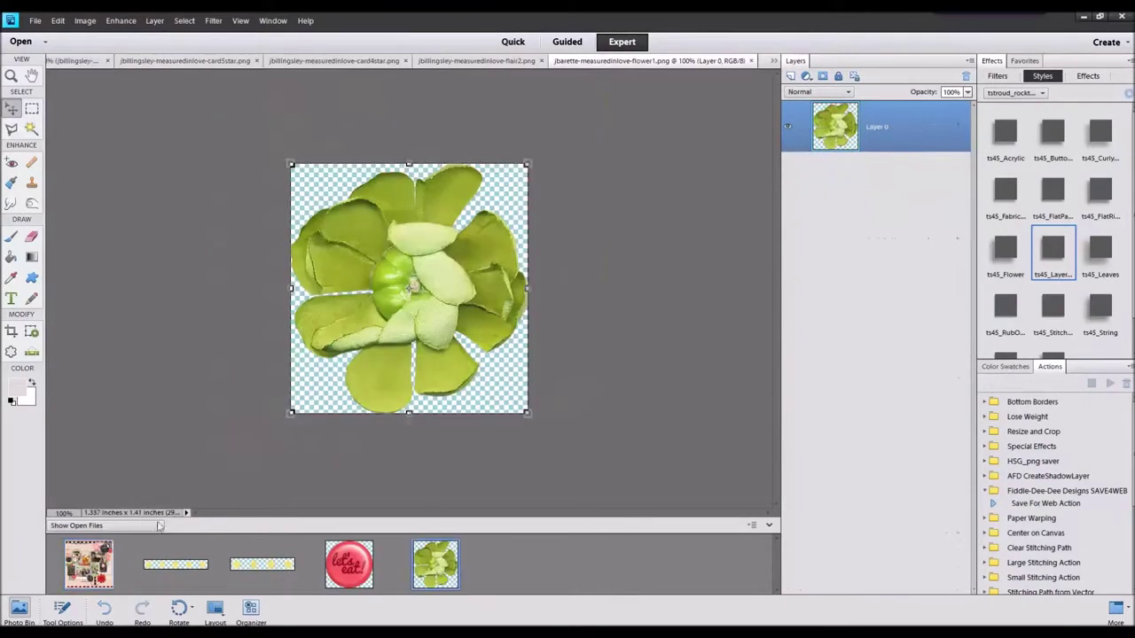
Add flower-shaded green and yellow flowers around the red flower, the yellow one on its centre
{"action": "left_click_drag", "start_coordinate": [128, 560], "coordinate": [89, 564]}
{"action": "mouse_move", "coordinate": [408, 291]}
{"action": "left_mouse_down"}
{"action": "mouse_move", "coordinate": [515, 417]}
{"action": "mouse_move", "coordinate": [544, 395]}
{"action": "mouse_move", "coordinate": [510, 434]}
{"action": "mouse_move", "coordinate": [551, 383]}
{"action": "left_mouse_up"}
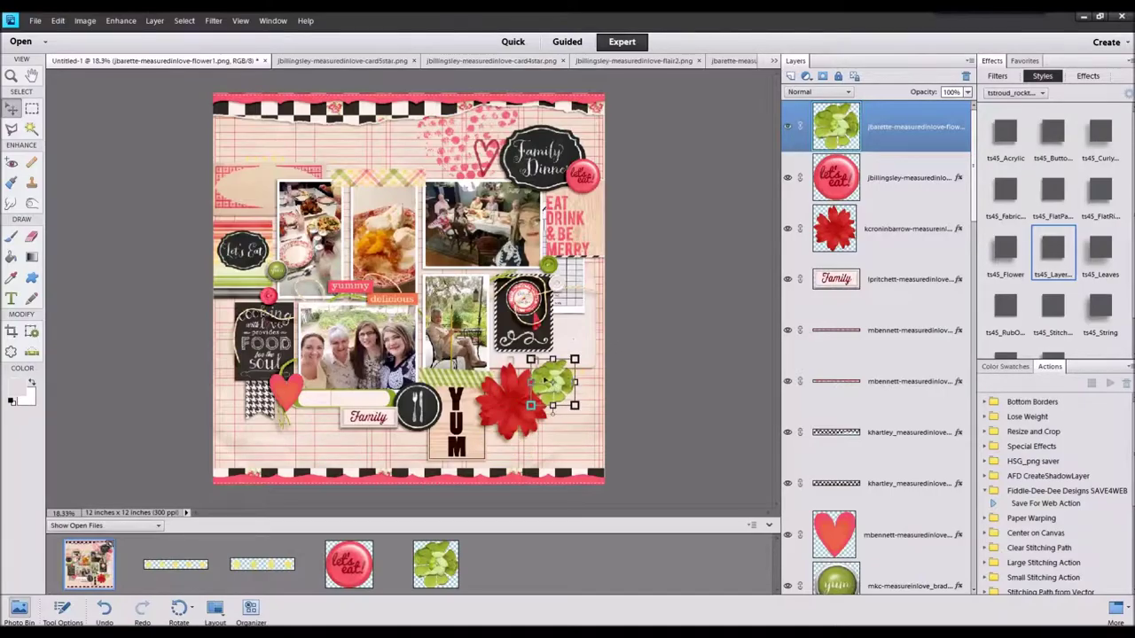
{"action": "left_click", "coordinate": [1002, 245]}
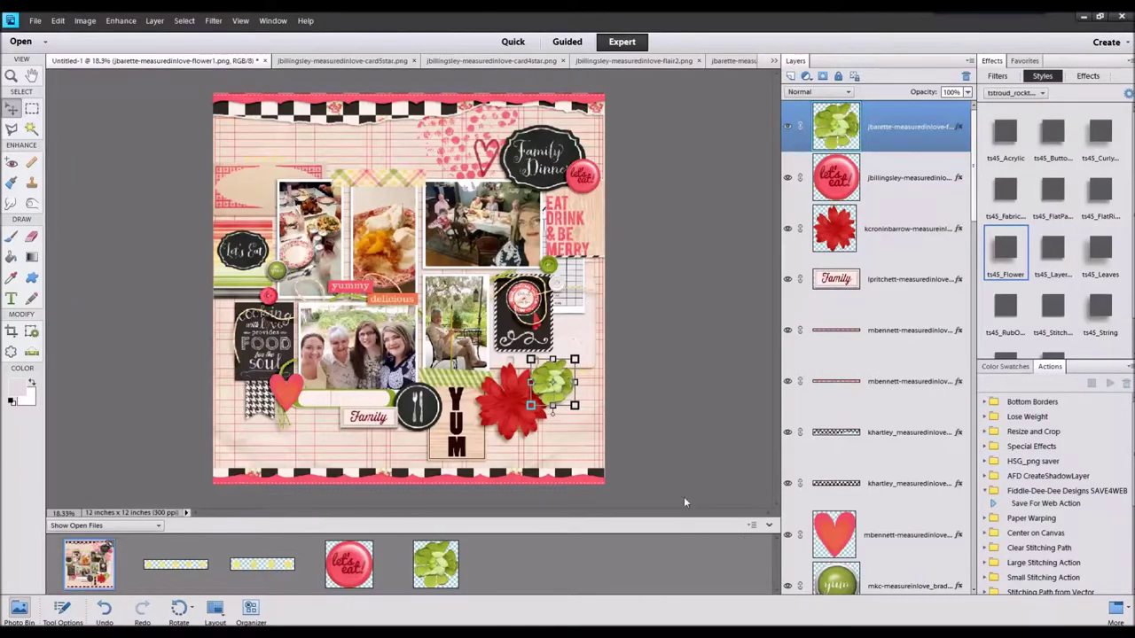
{"action": "left_click", "coordinate": [1011, 254]}
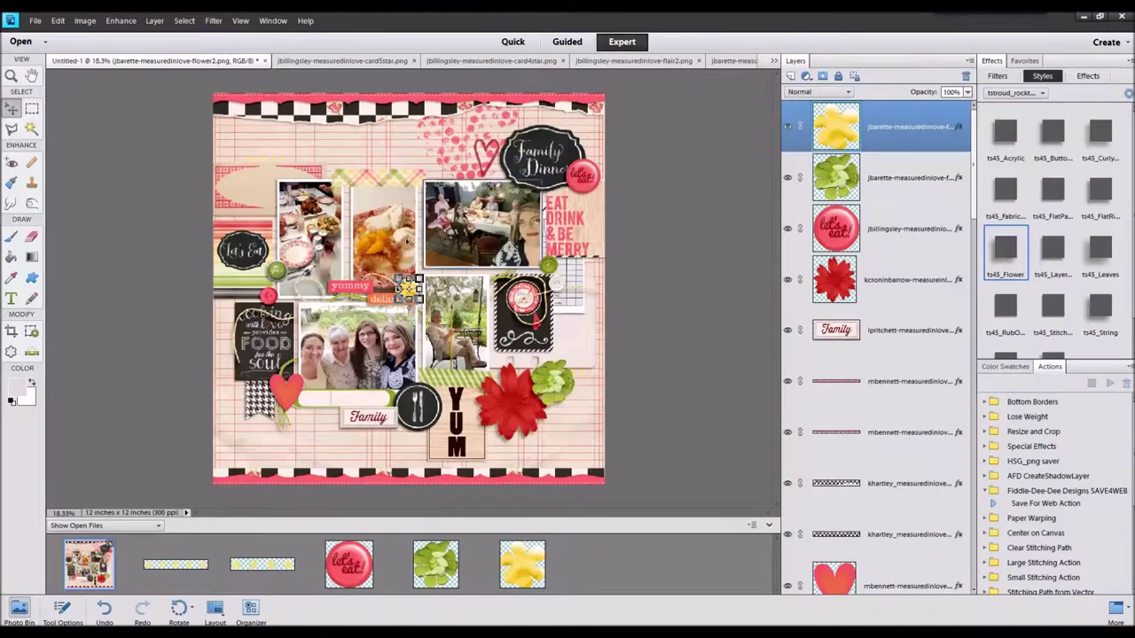
{"action": "left_click_drag", "start_coordinate": [408, 292], "coordinate": [522, 413]}
{"action": "left_click", "coordinate": [1052, 197]}
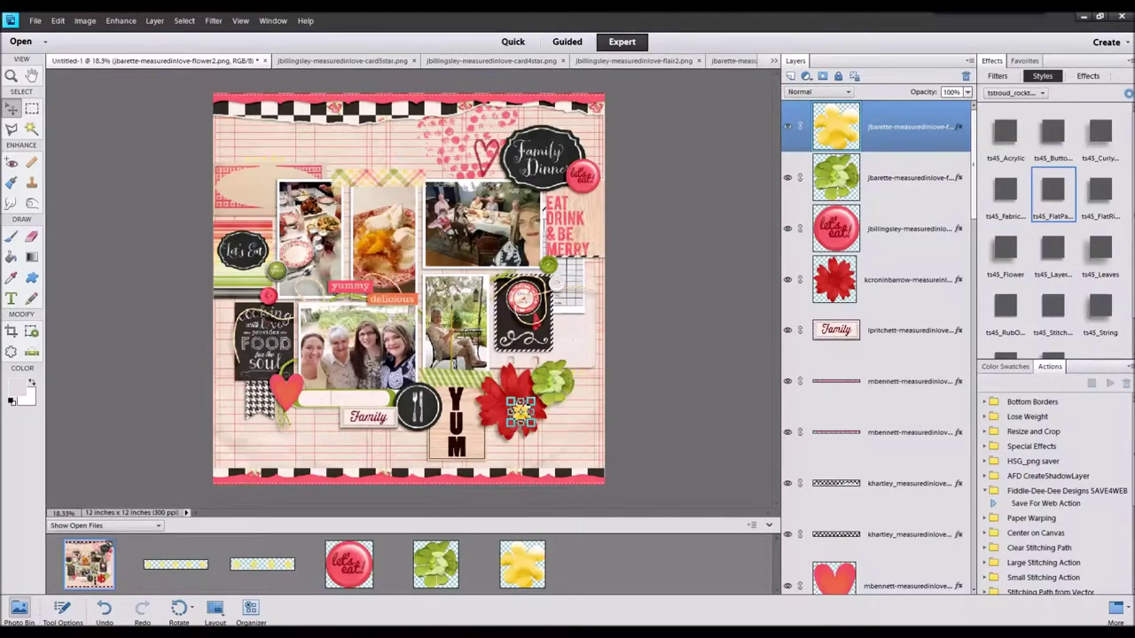
{"action": "double_click", "coordinate": [175, 564]}
Close extra files, shrink the great company strip below Family, and give the stitching the ts45_Stitch style
{"action": "right_click", "coordinate": [529, 550]}
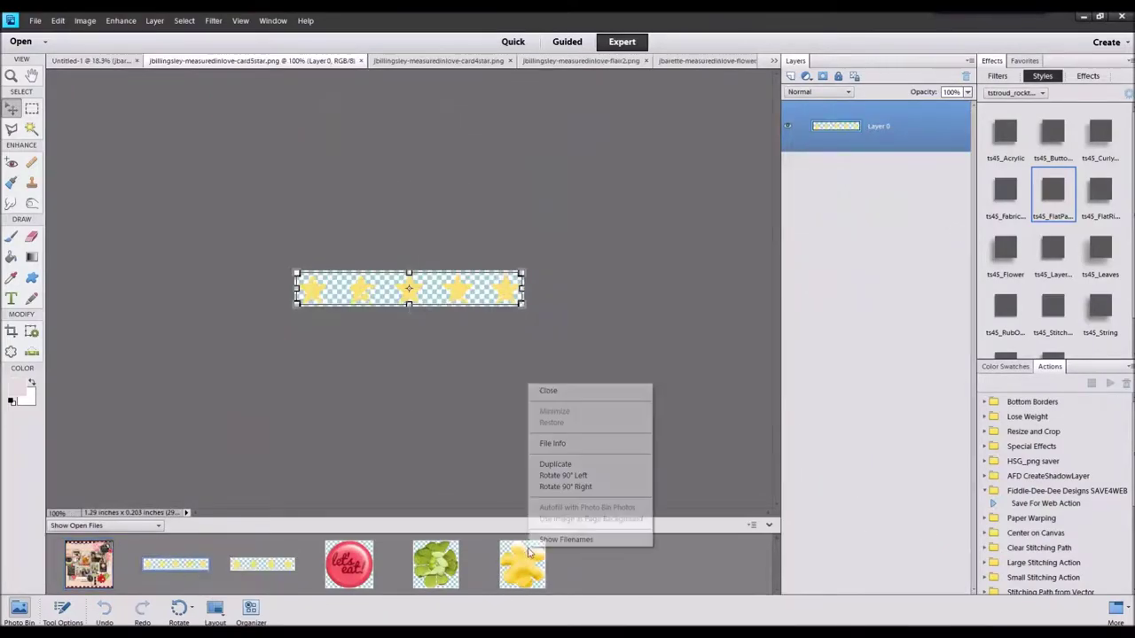
{"action": "left_click", "coordinate": [548, 391]}
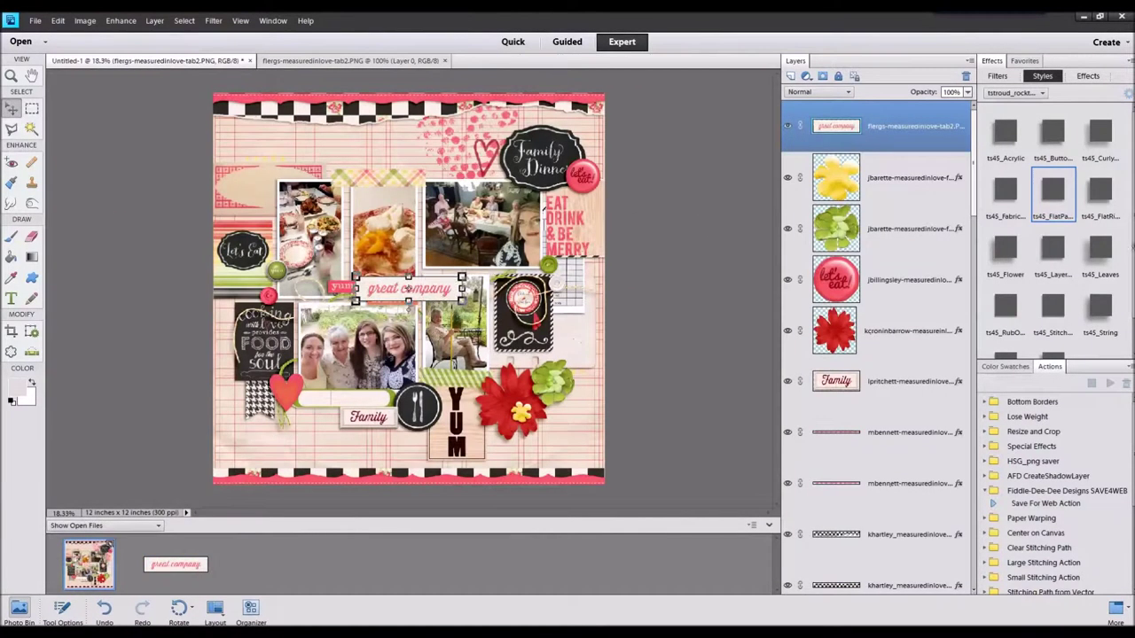
{"action": "mouse_move", "coordinate": [461, 277]}
{"action": "left_mouse_down"}
{"action": "mouse_move", "coordinate": [426, 286]}
{"action": "mouse_move", "coordinate": [257, 206]}
{"action": "mouse_move", "coordinate": [560, 121]}
{"action": "mouse_move", "coordinate": [587, 408]}
{"action": "mouse_move", "coordinate": [426, 442]}
{"action": "left_mouse_up"}
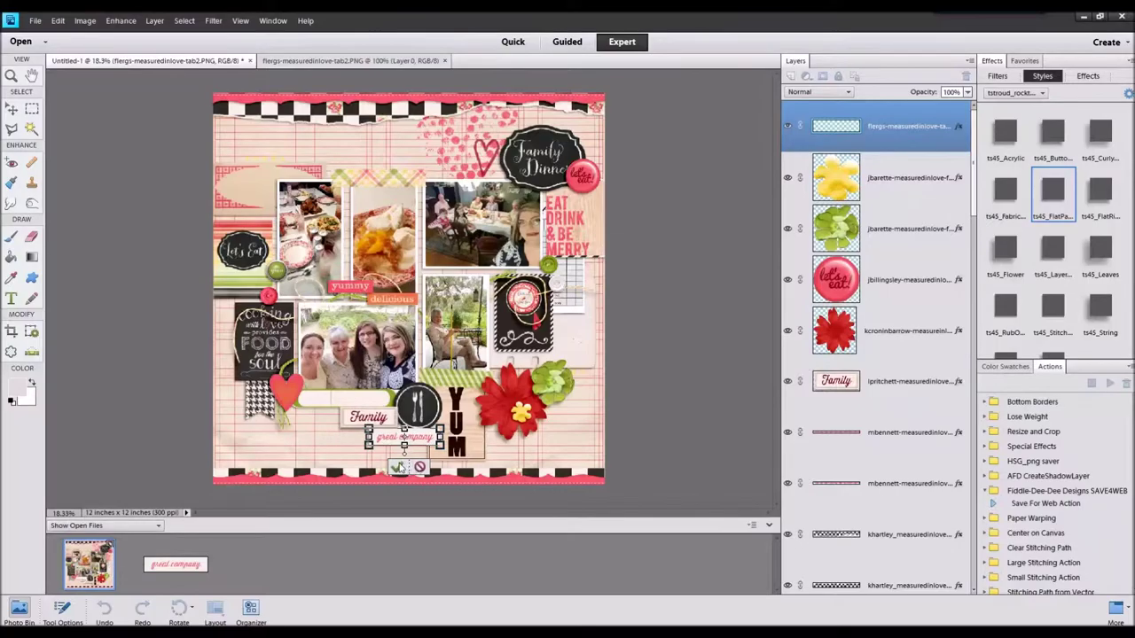
{"action": "left_click", "coordinate": [399, 467]}
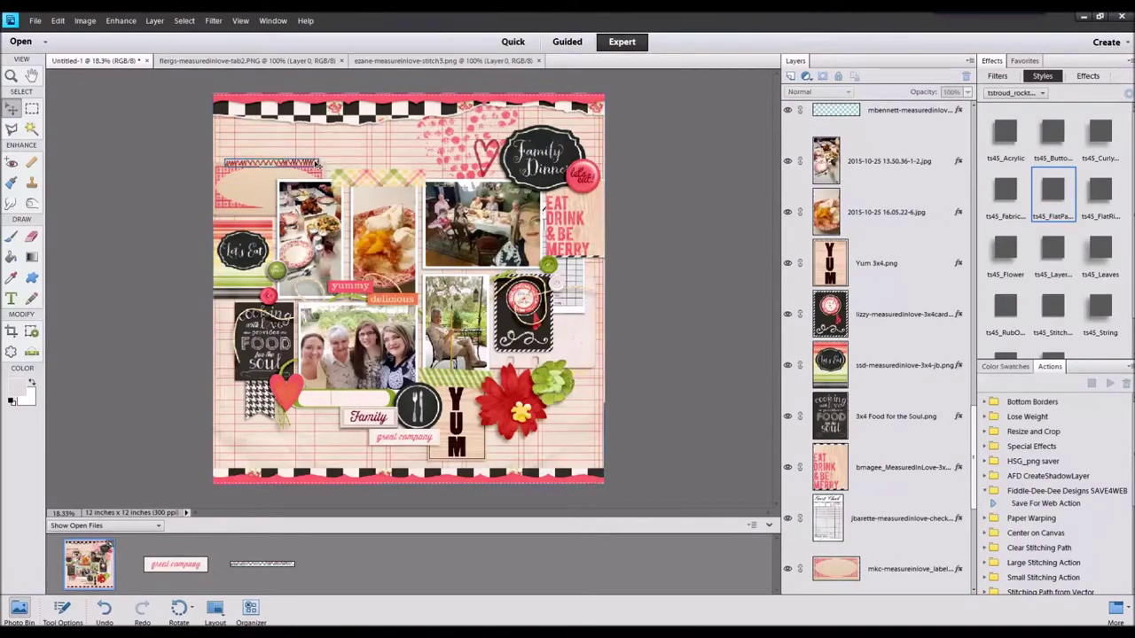
{"action": "left_click", "coordinate": [1063, 325]}
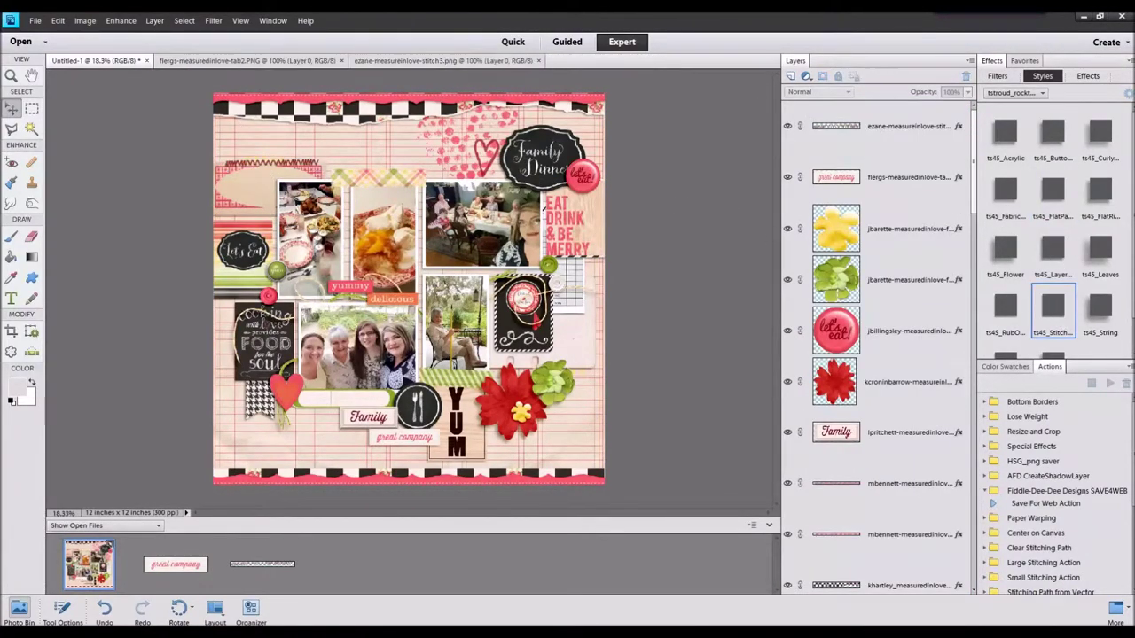